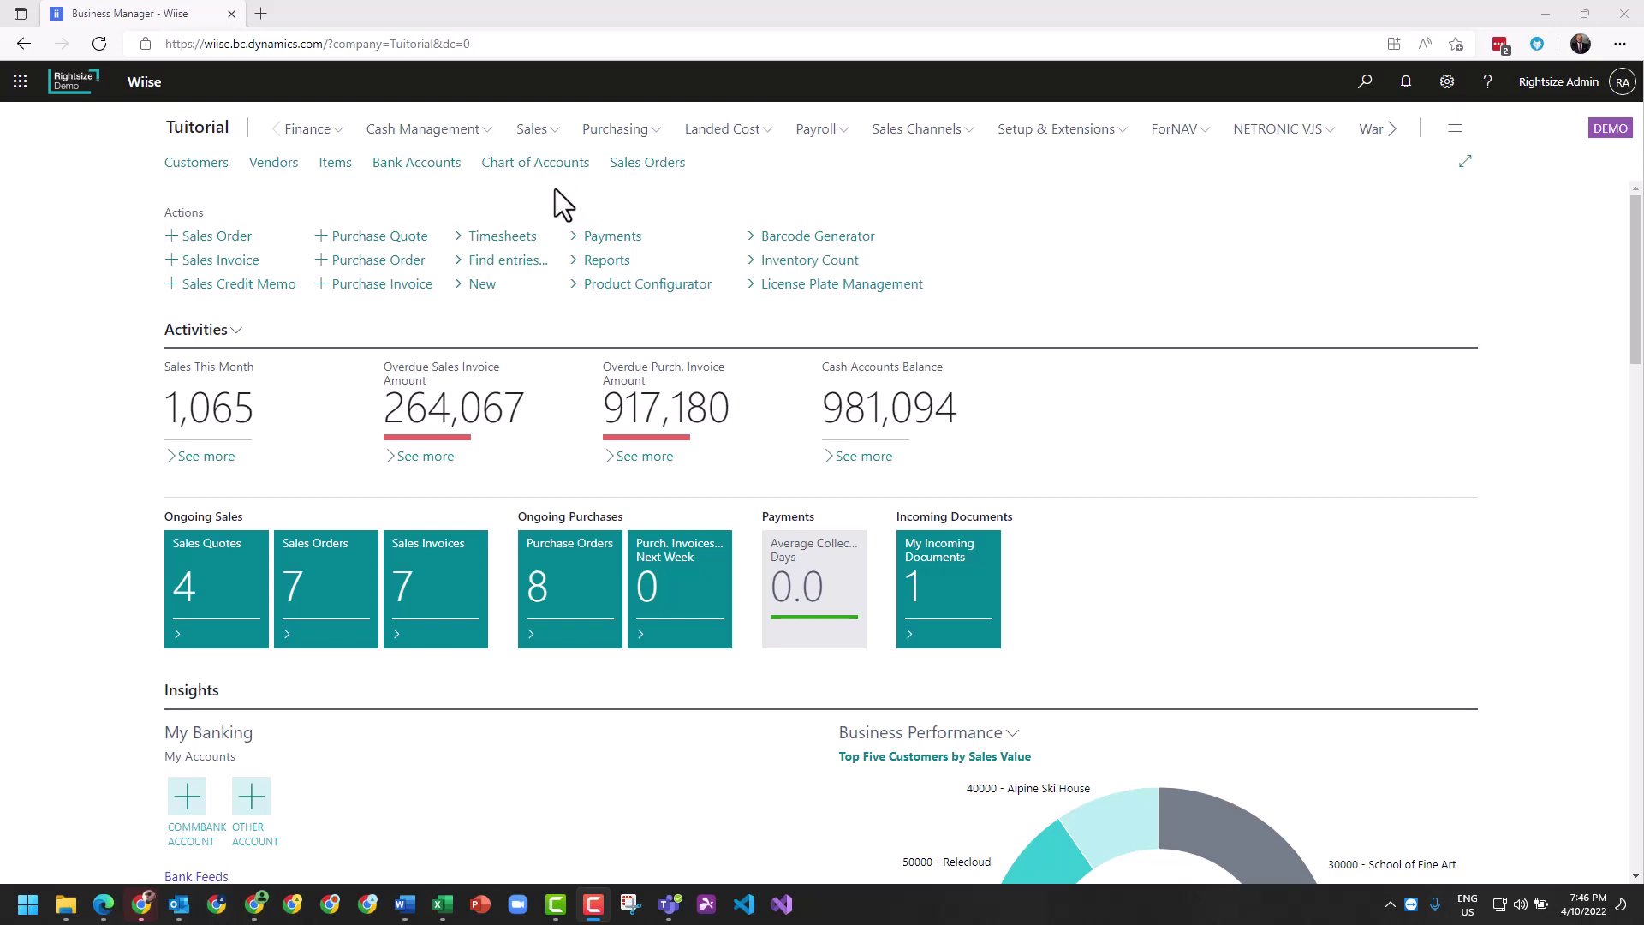
# - Show the Sales area links on the Business Central home page
pyautogui.click(535, 130)
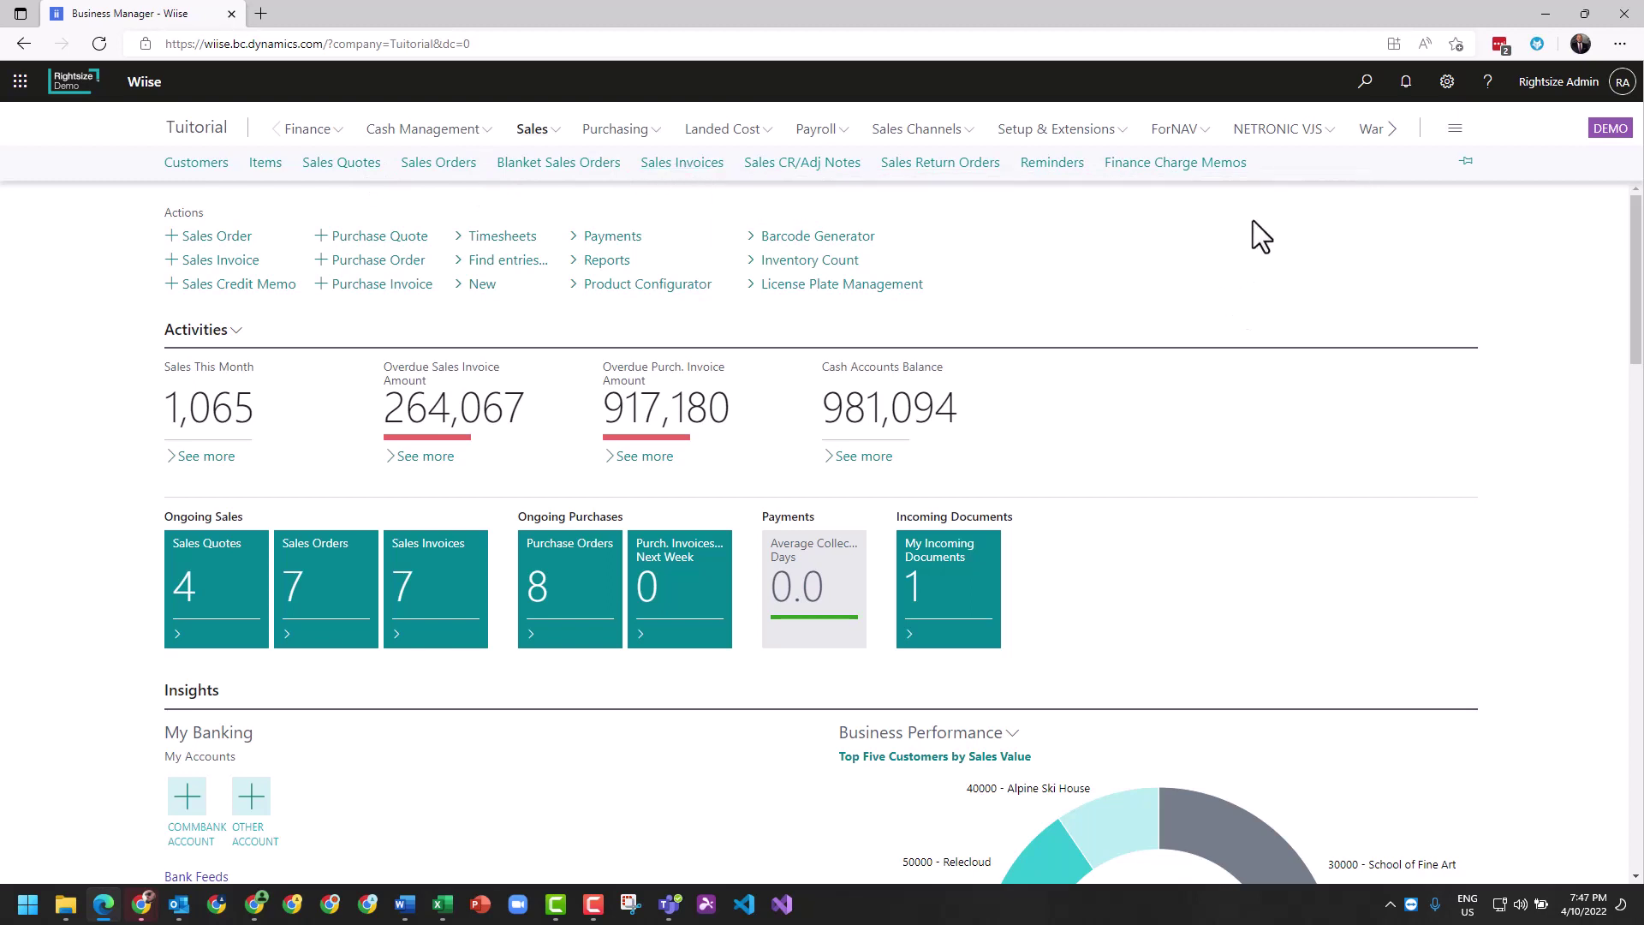
# - Search for 'sales journ' and open the Sales Journals page on the DEFAULT batch
pyautogui.click(1366, 85)
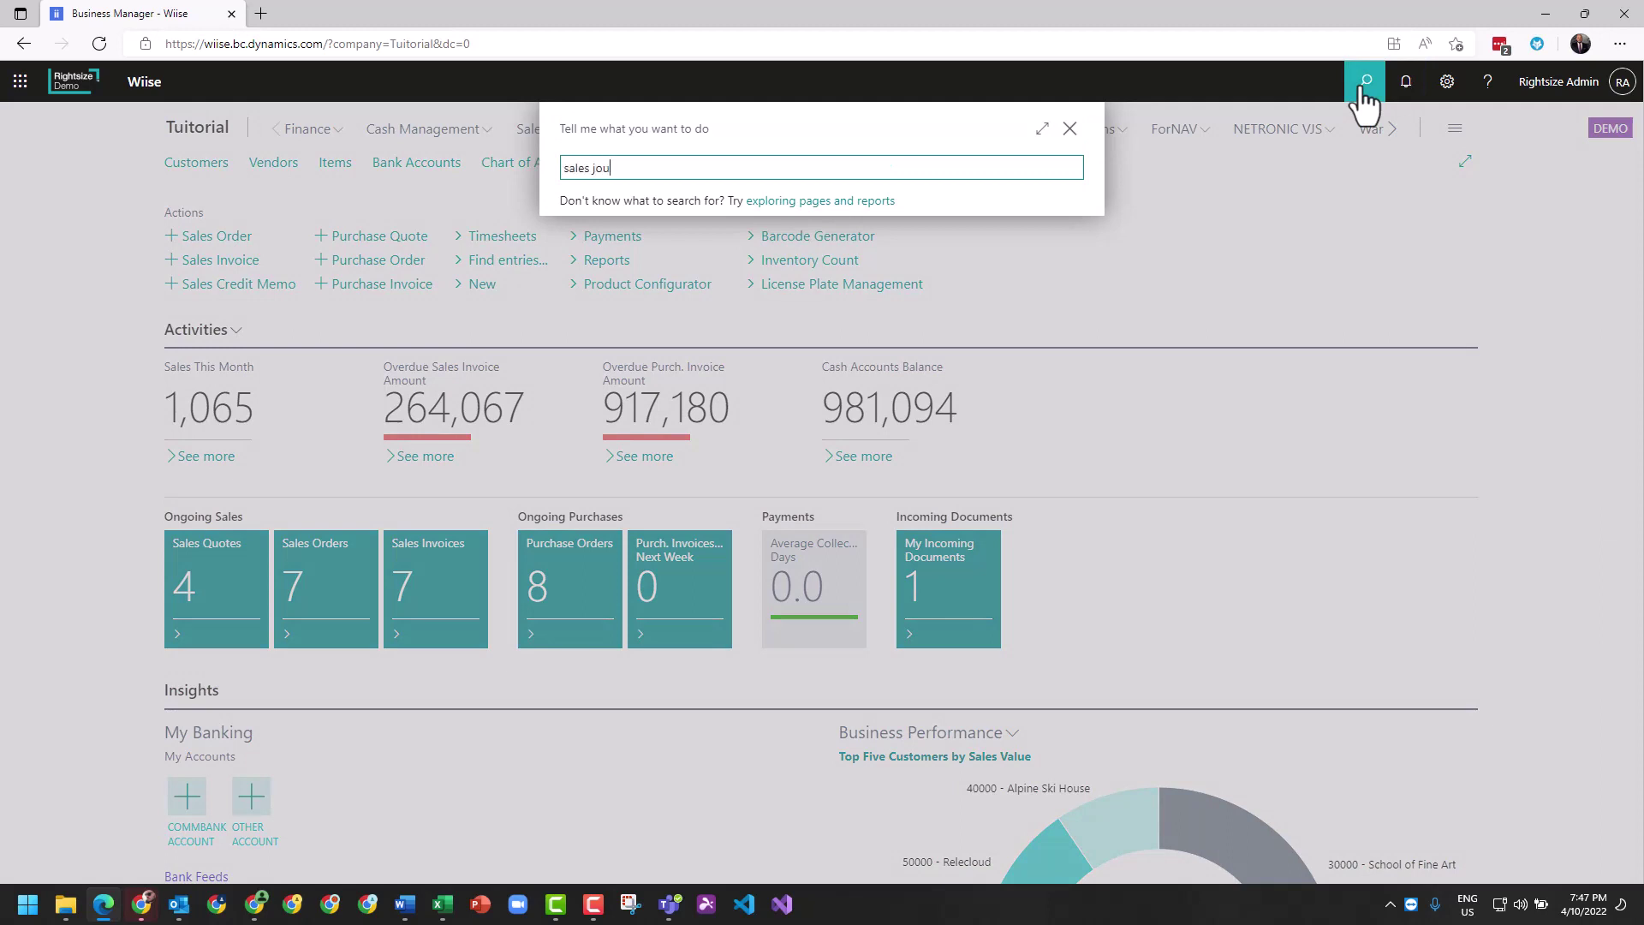
pyautogui.click(623, 242)
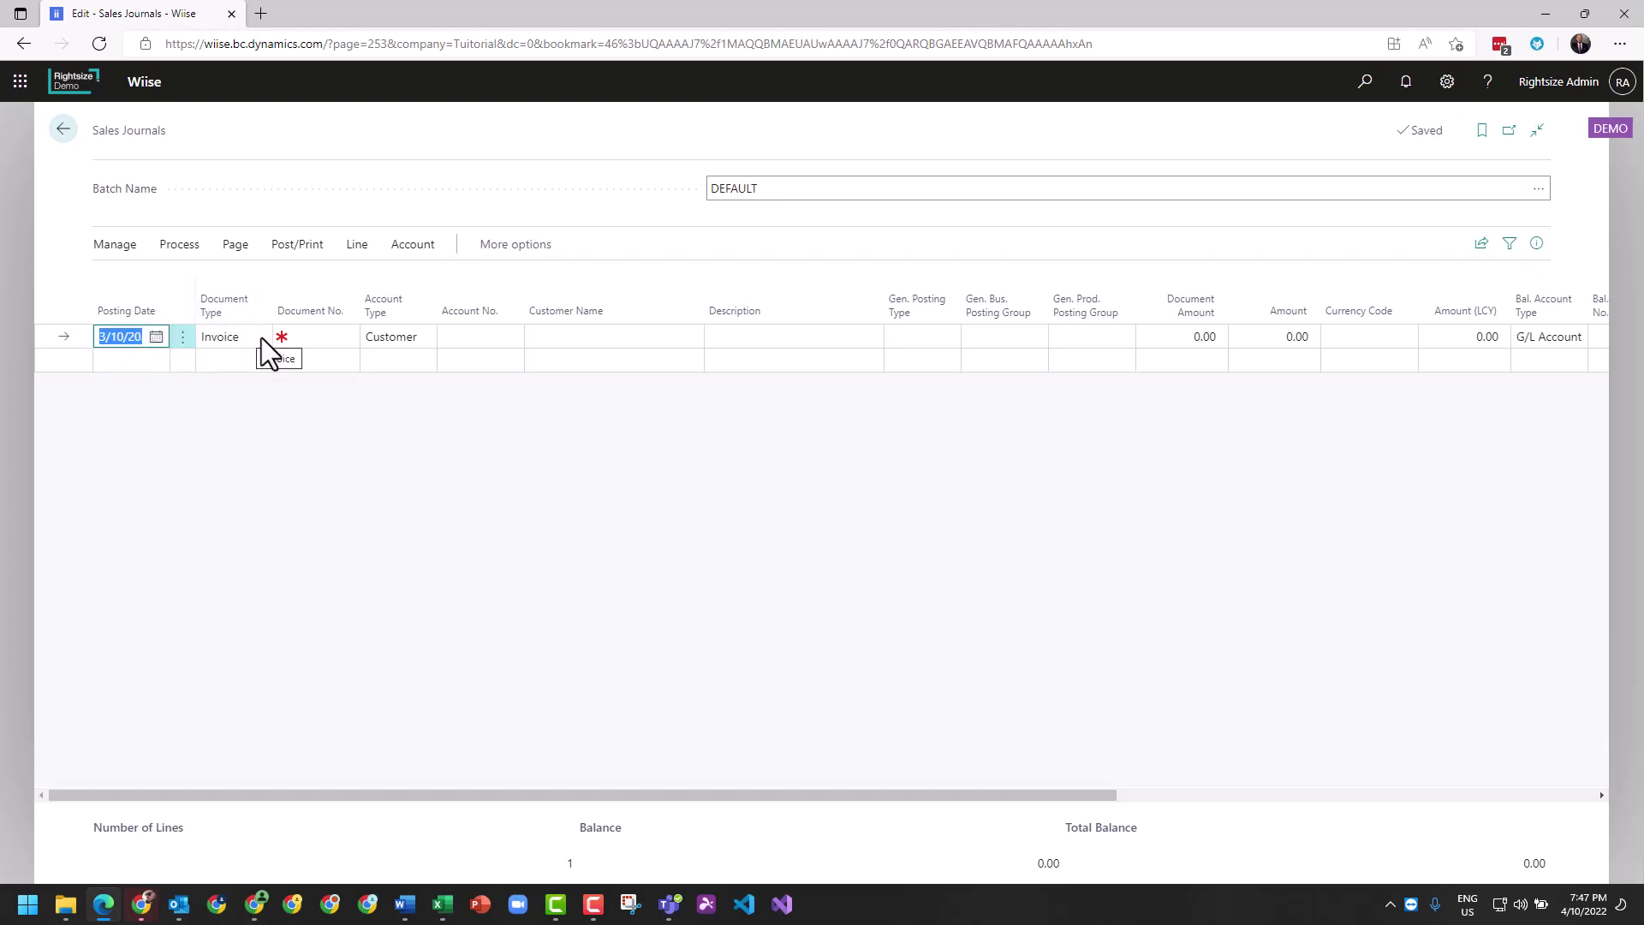
# - Enter document number DemoInv01 and choose customer 20020 Trey Research as the account
pyautogui.click(320, 339)
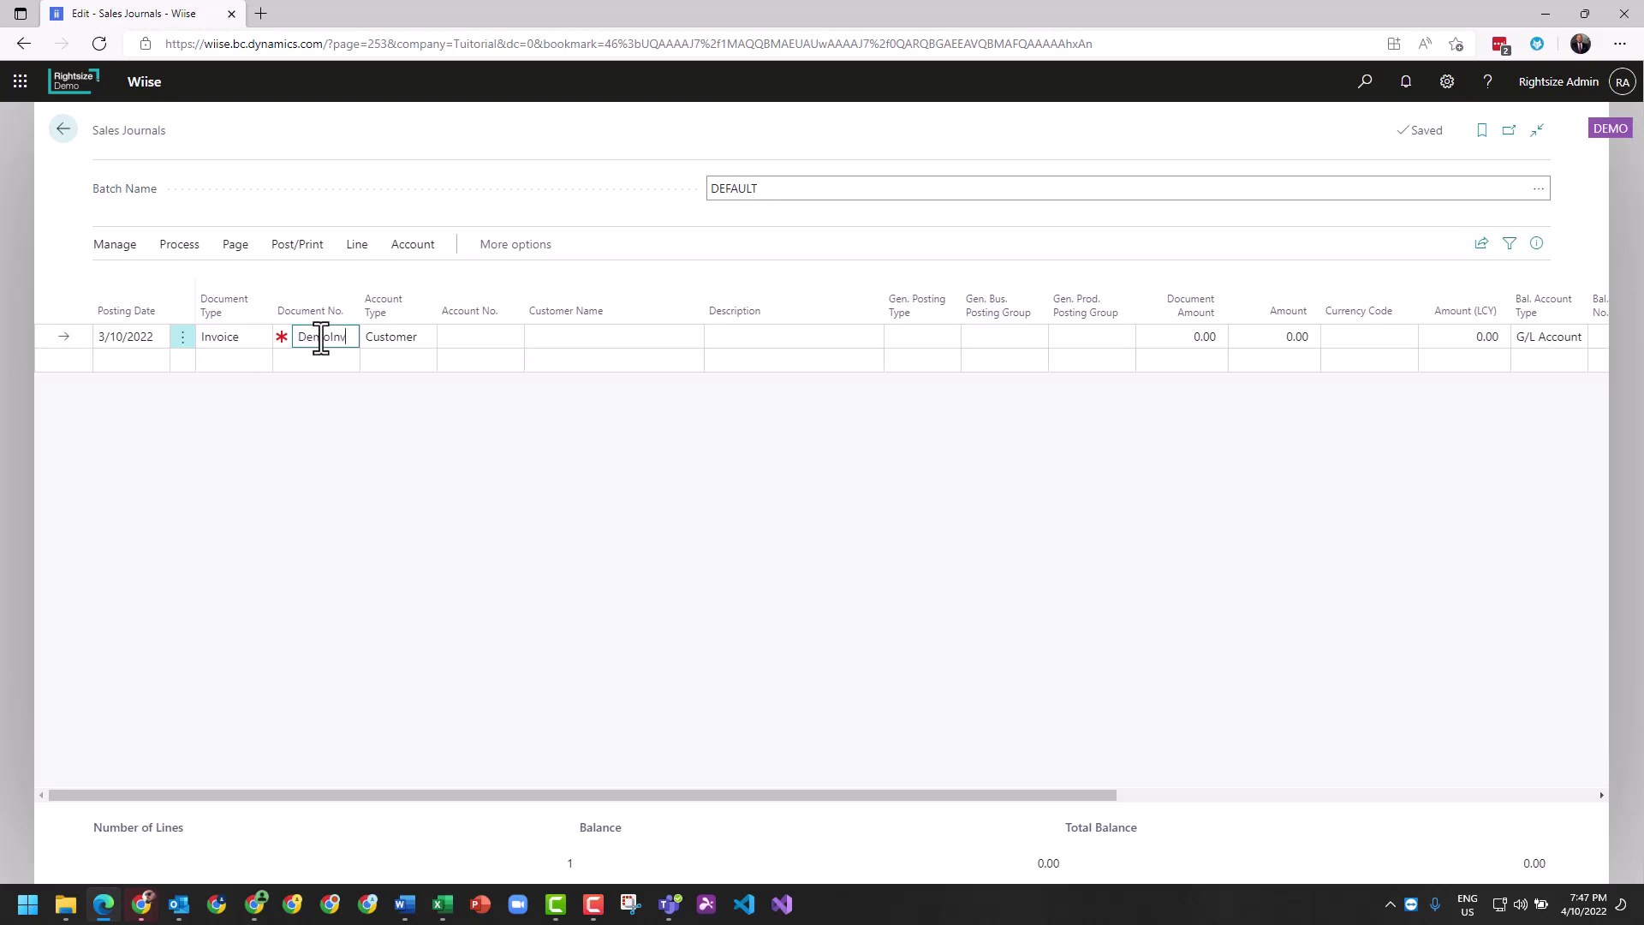
pyautogui.write('DemoInv01')
pyautogui.press('Tab')
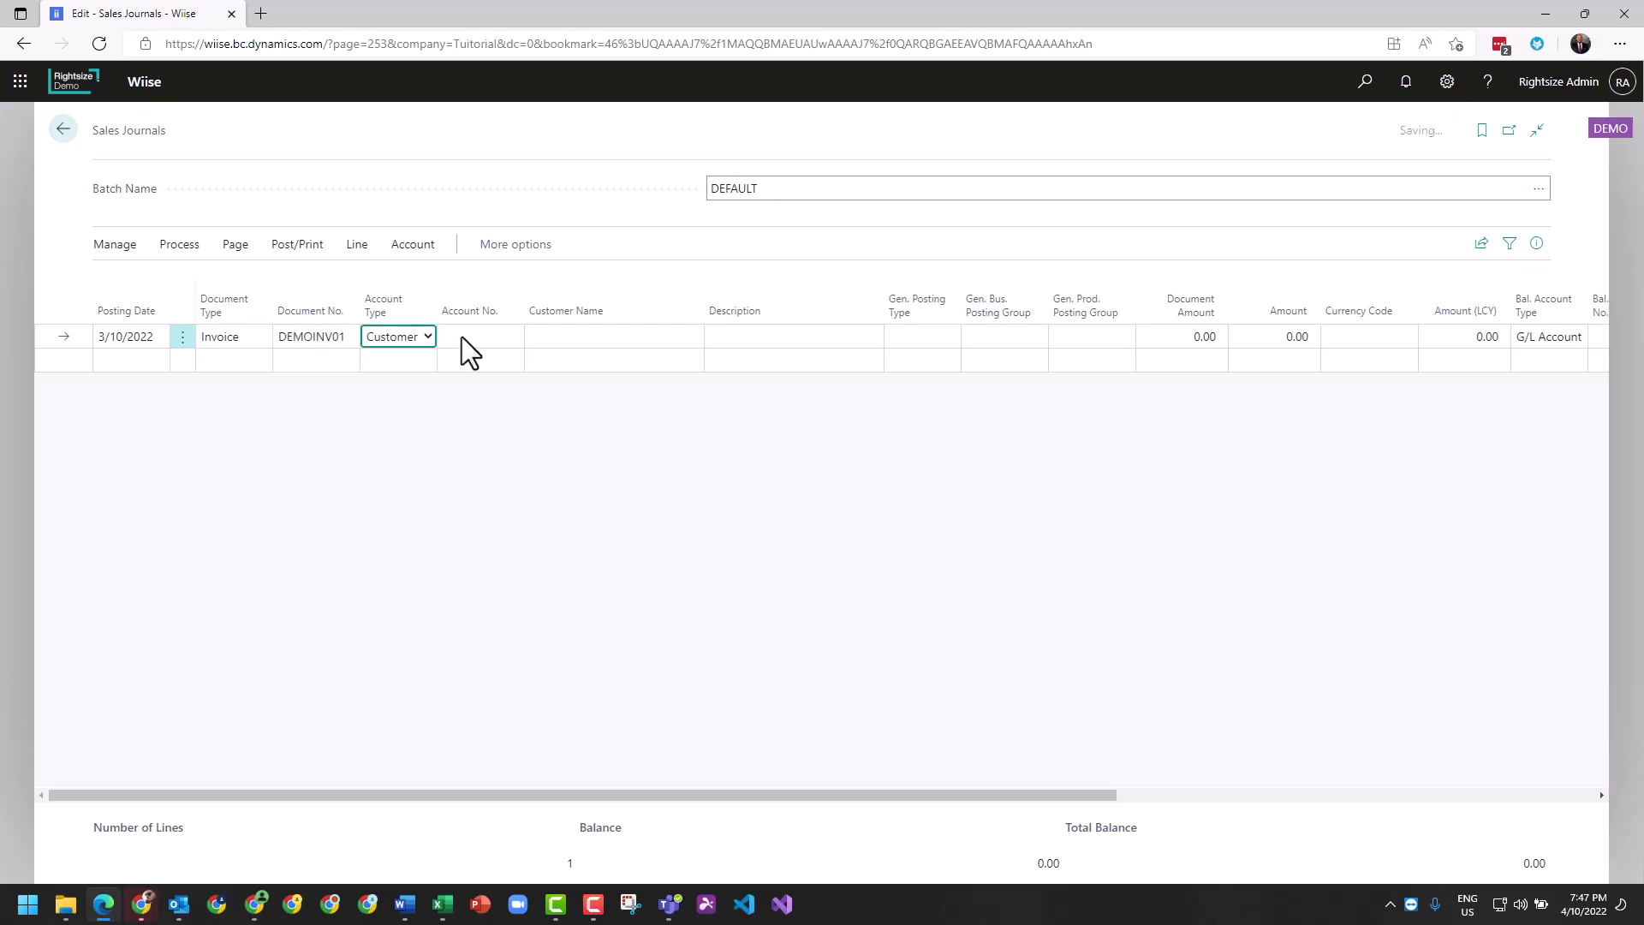
pyautogui.click(515, 339)
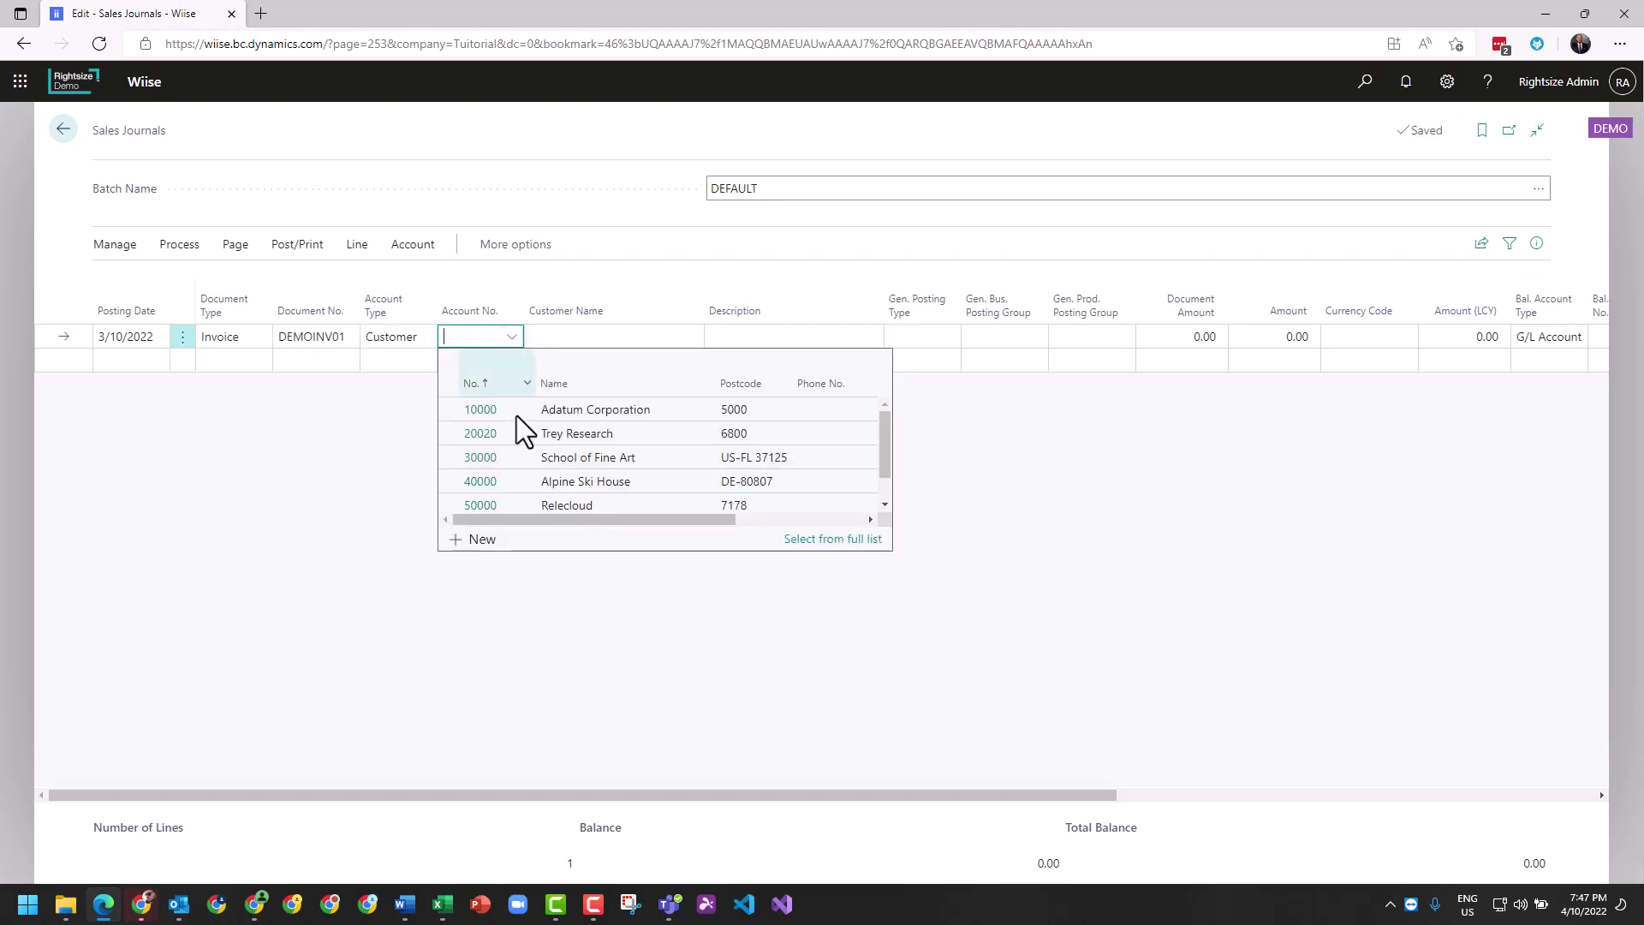
pyautogui.click(486, 441)
pyautogui.click(704, 420)
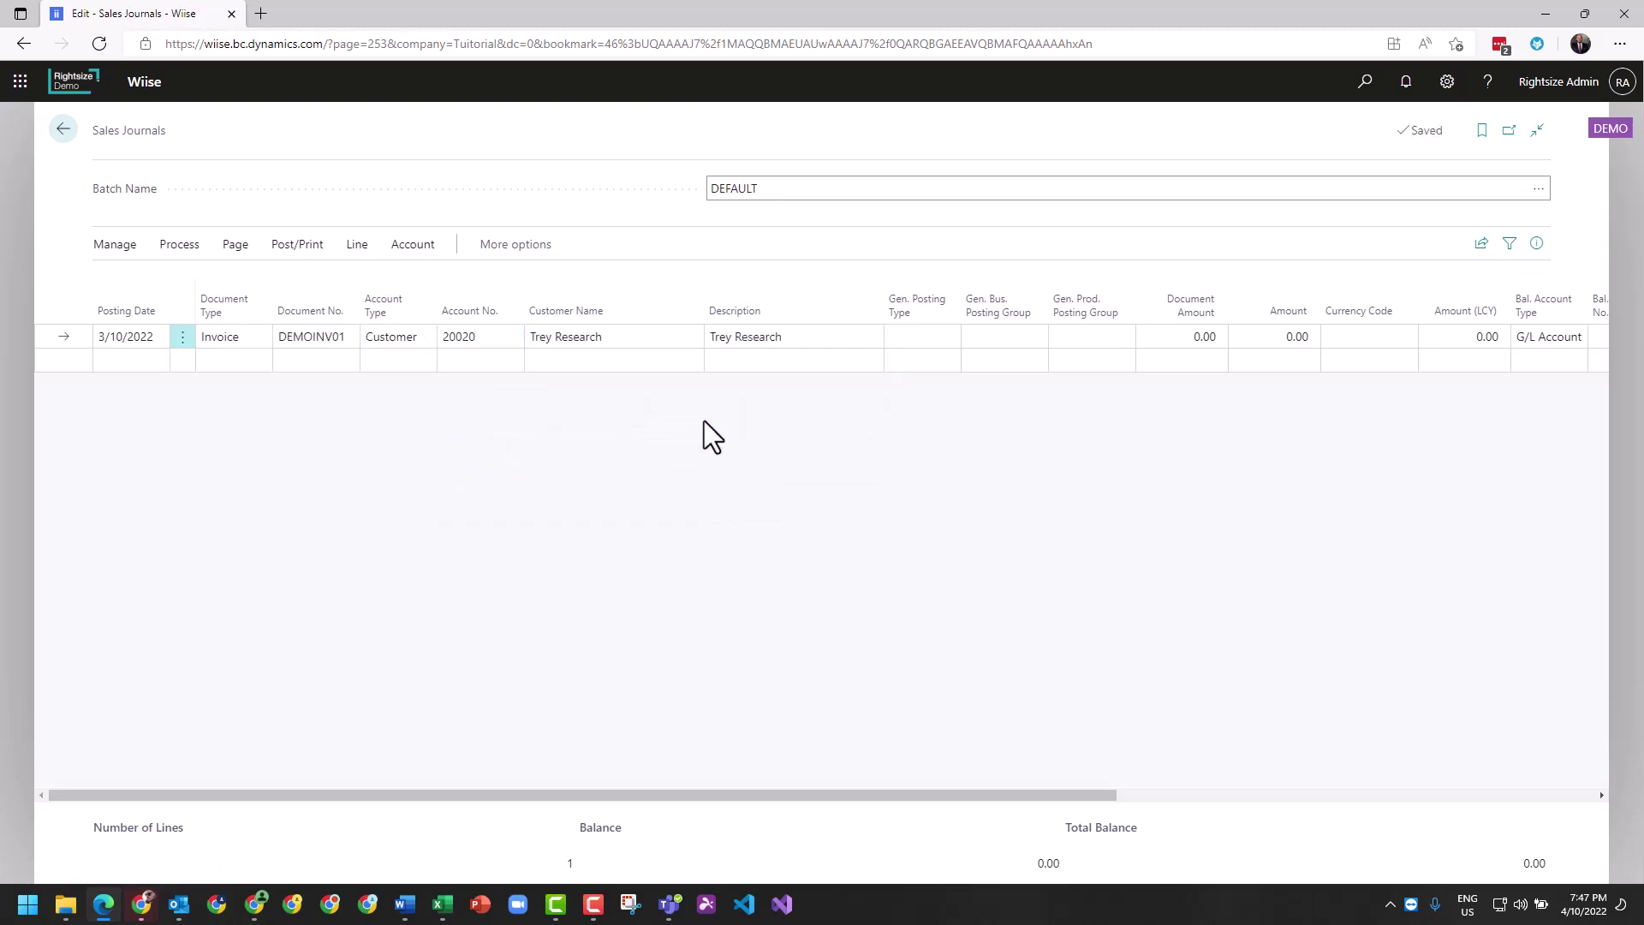
pyautogui.moveTo(846, 795); pyautogui.dragTo(1072, 804)
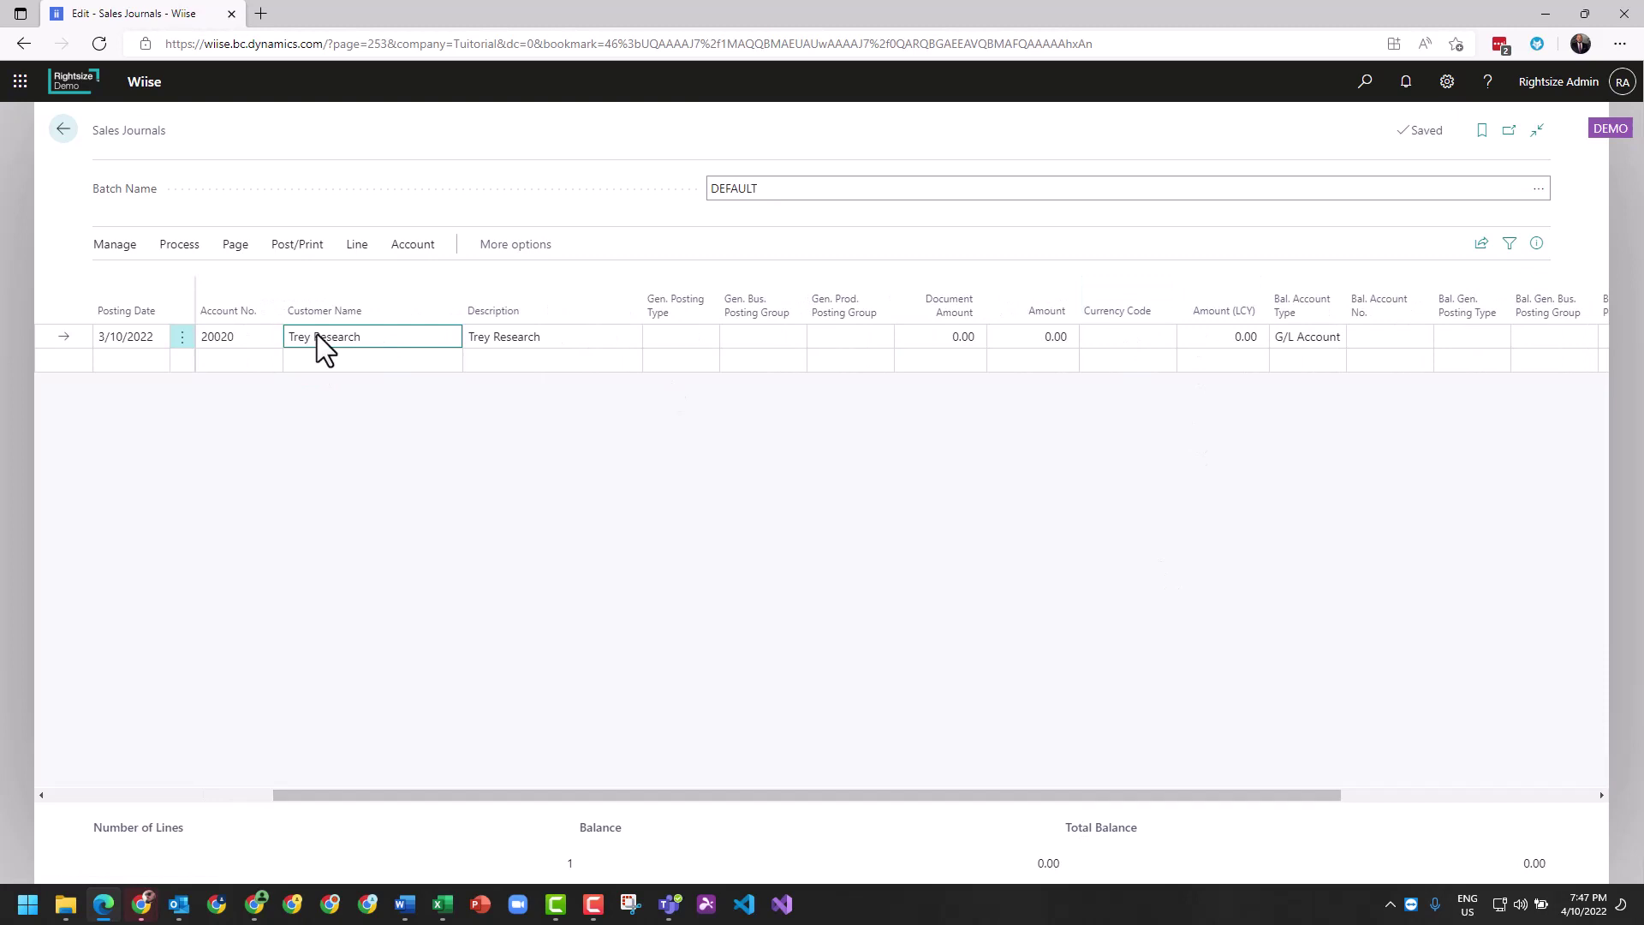
# - Enter a 1,000 document amount, switching to customer 10000 and back to 20020 Trey Research
pyautogui.click(253, 336)
pyautogui.click(271, 337)
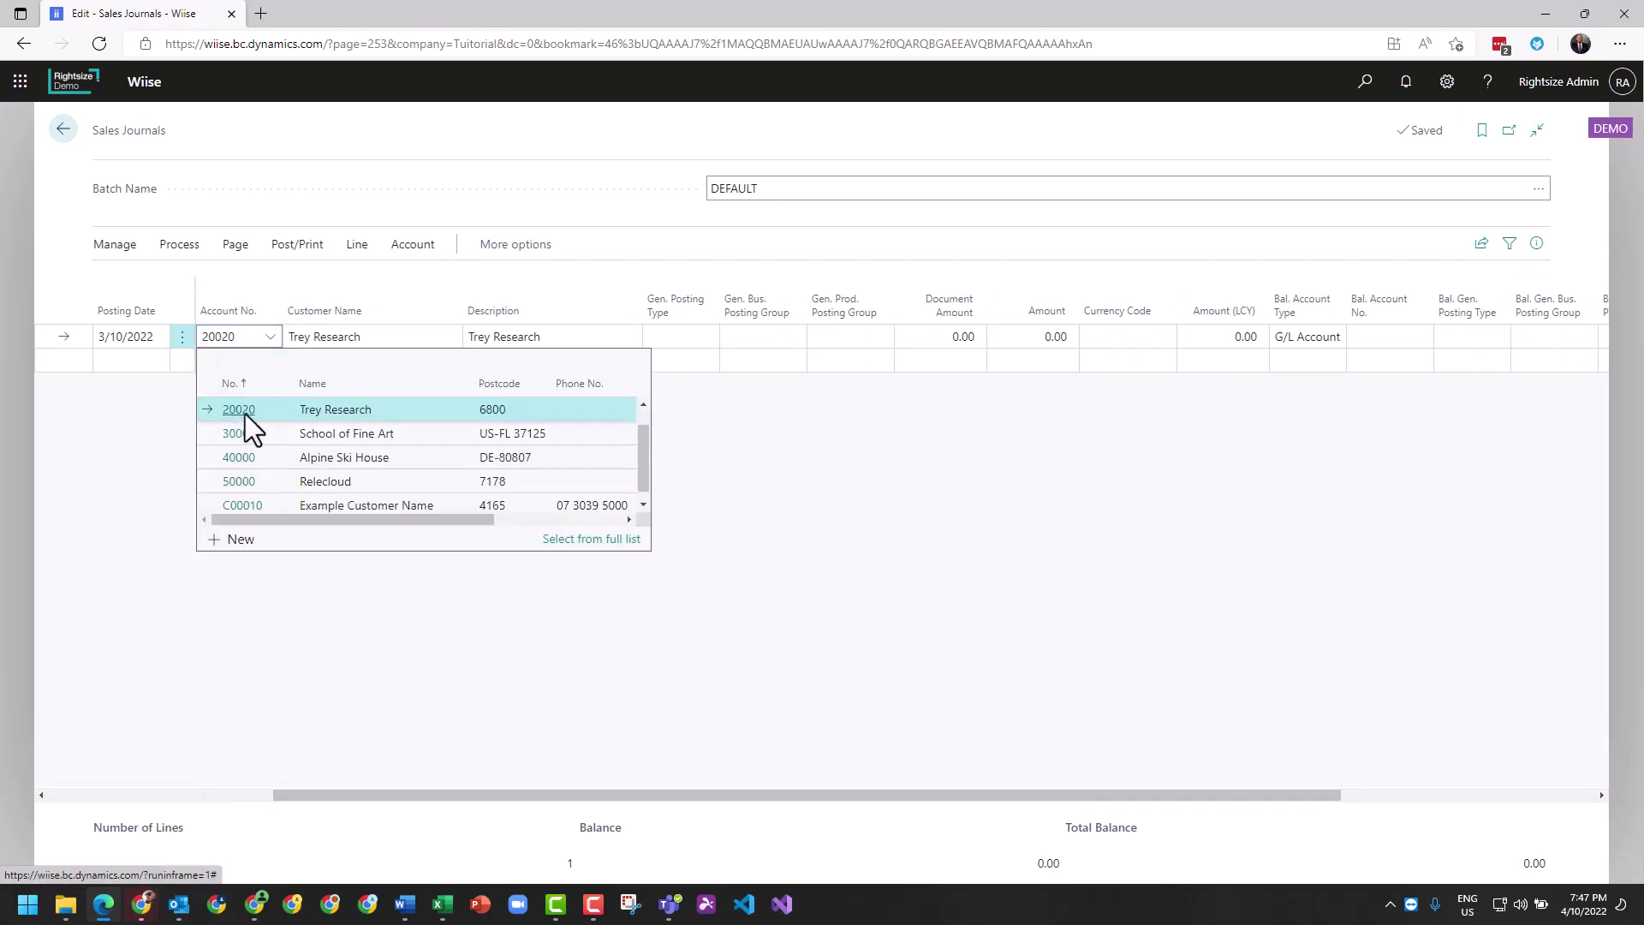
pyautogui.scroll(1, 249, 418)
pyautogui.click(245, 413)
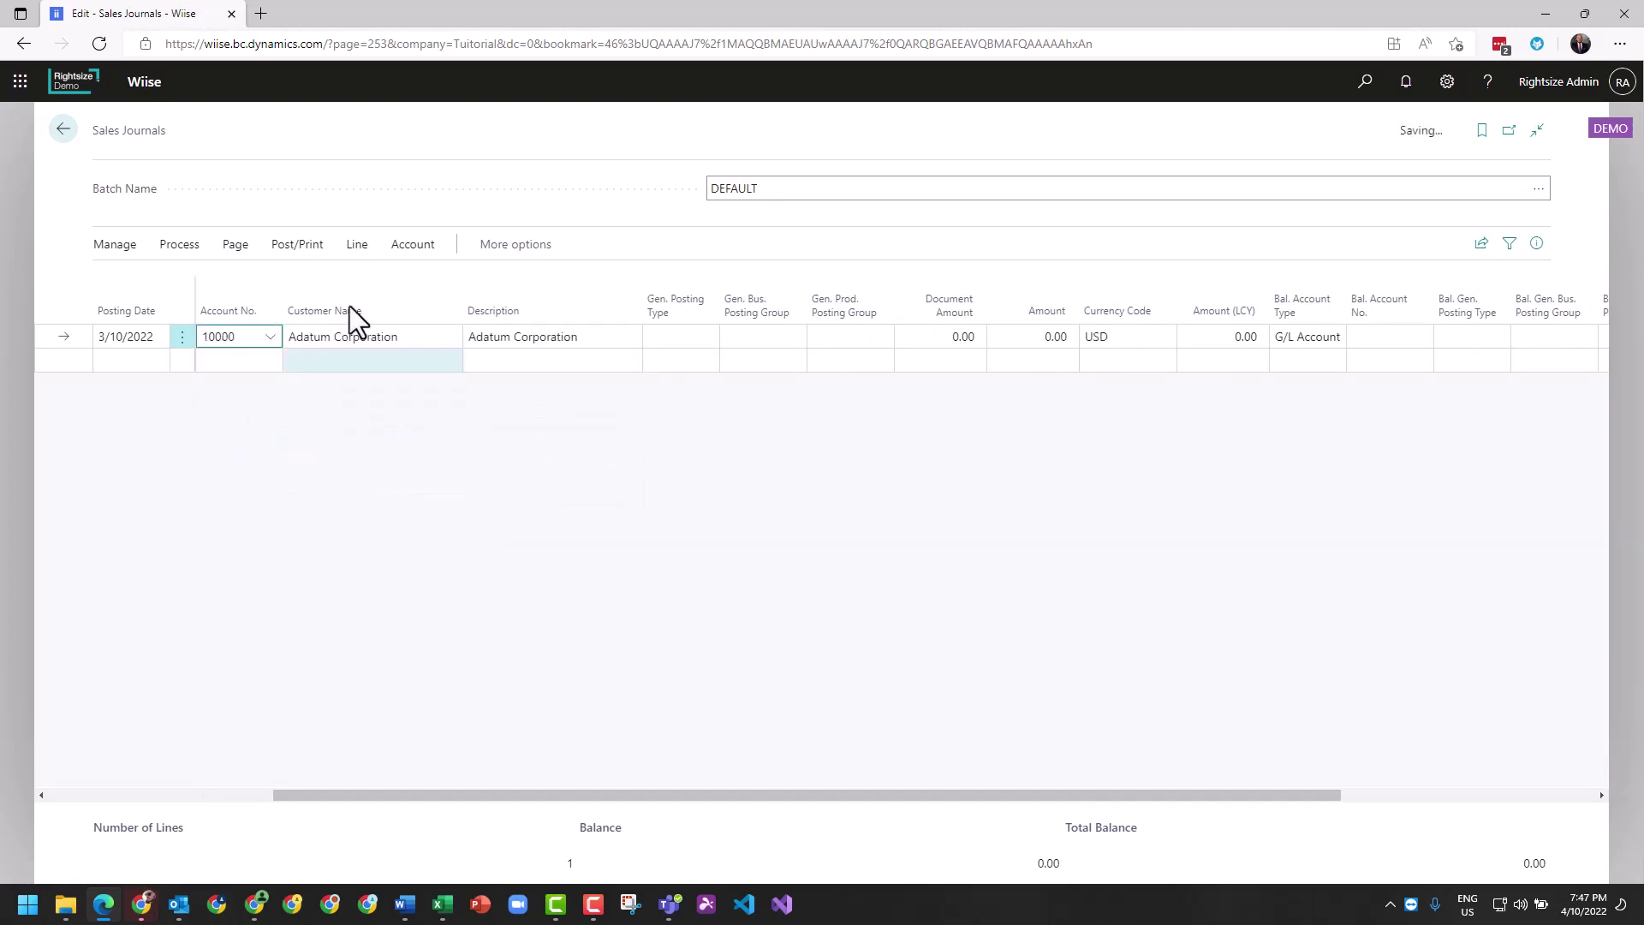
pyautogui.click(943, 339)
pyautogui.write('1,')
pyautogui.write('000')
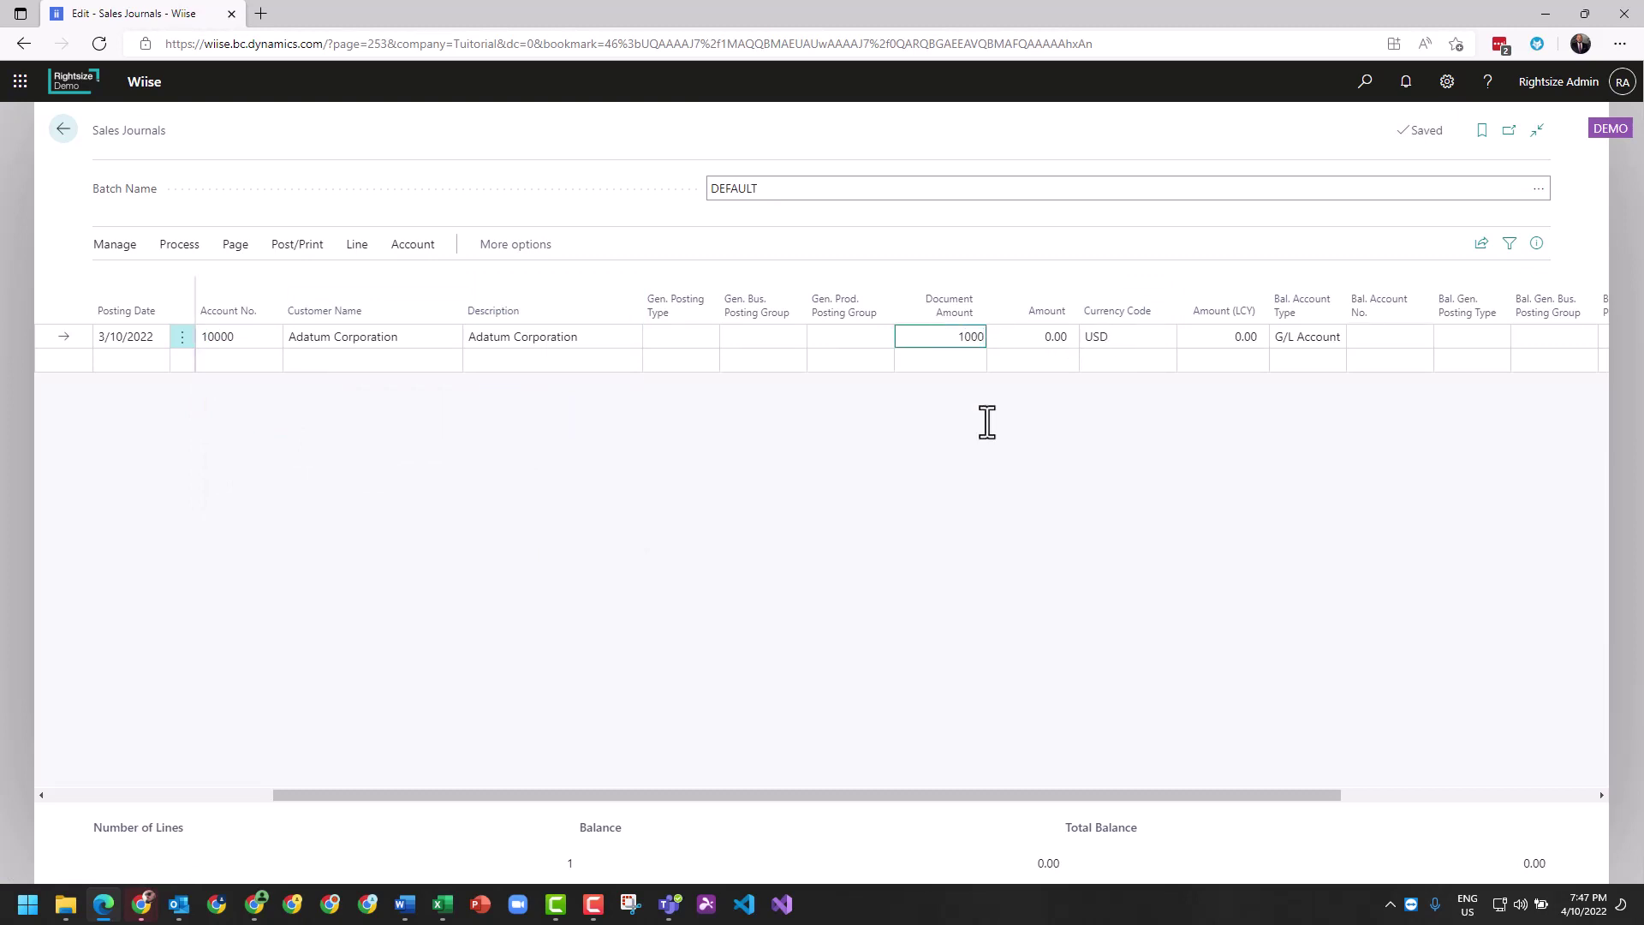
pyautogui.click(1257, 374)
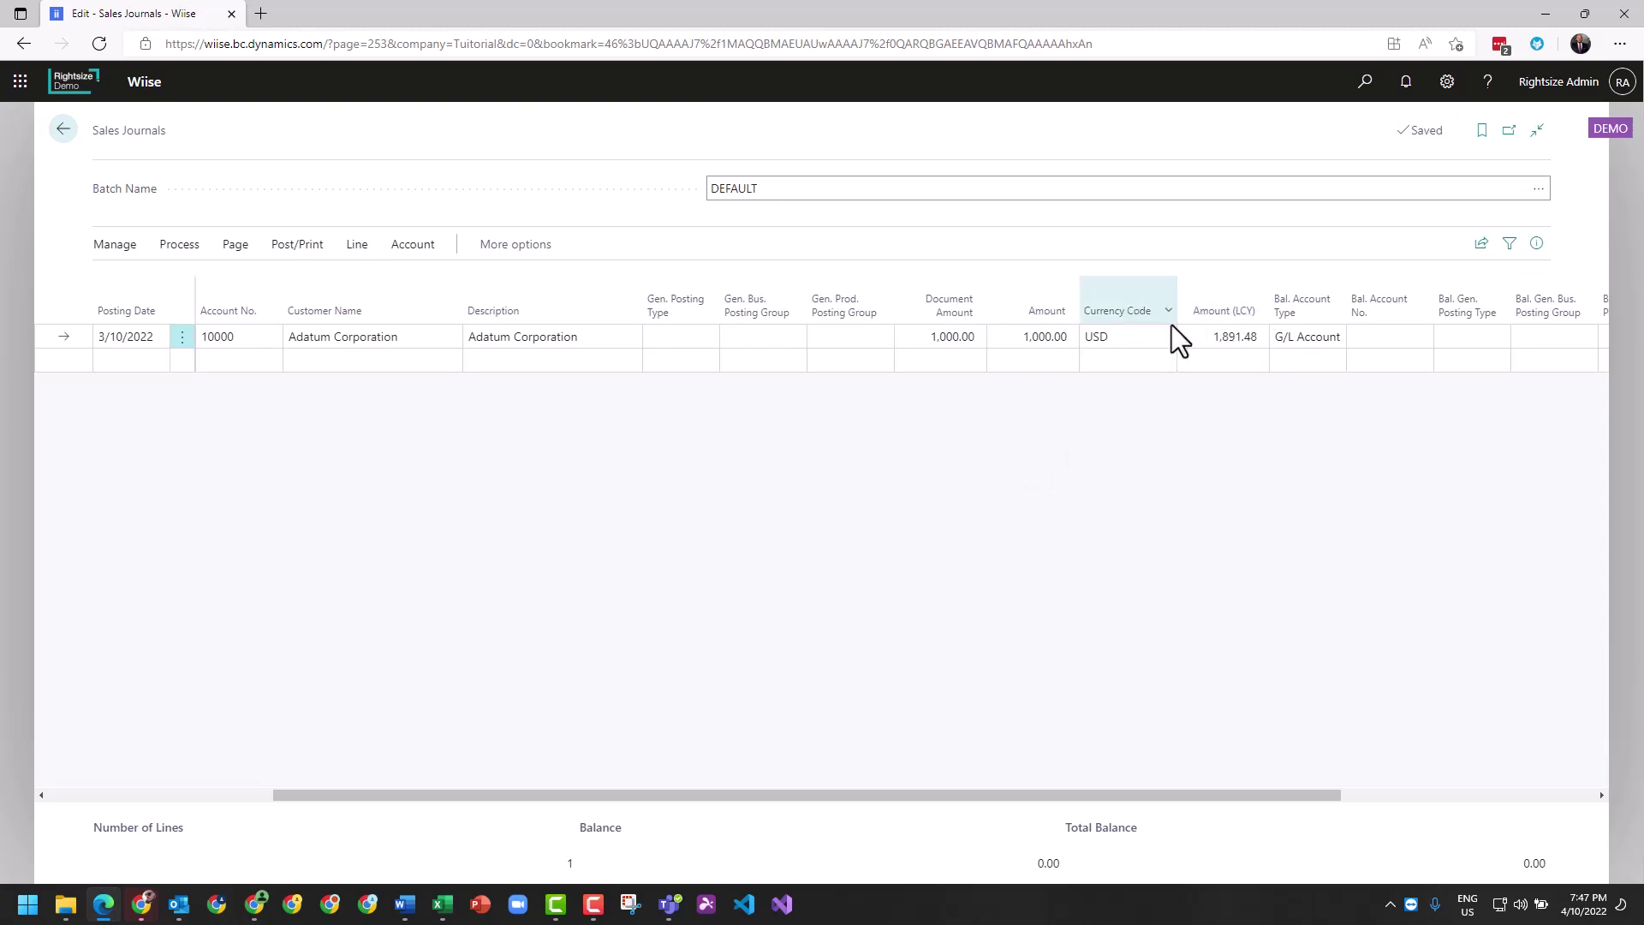
pyautogui.click(261, 337)
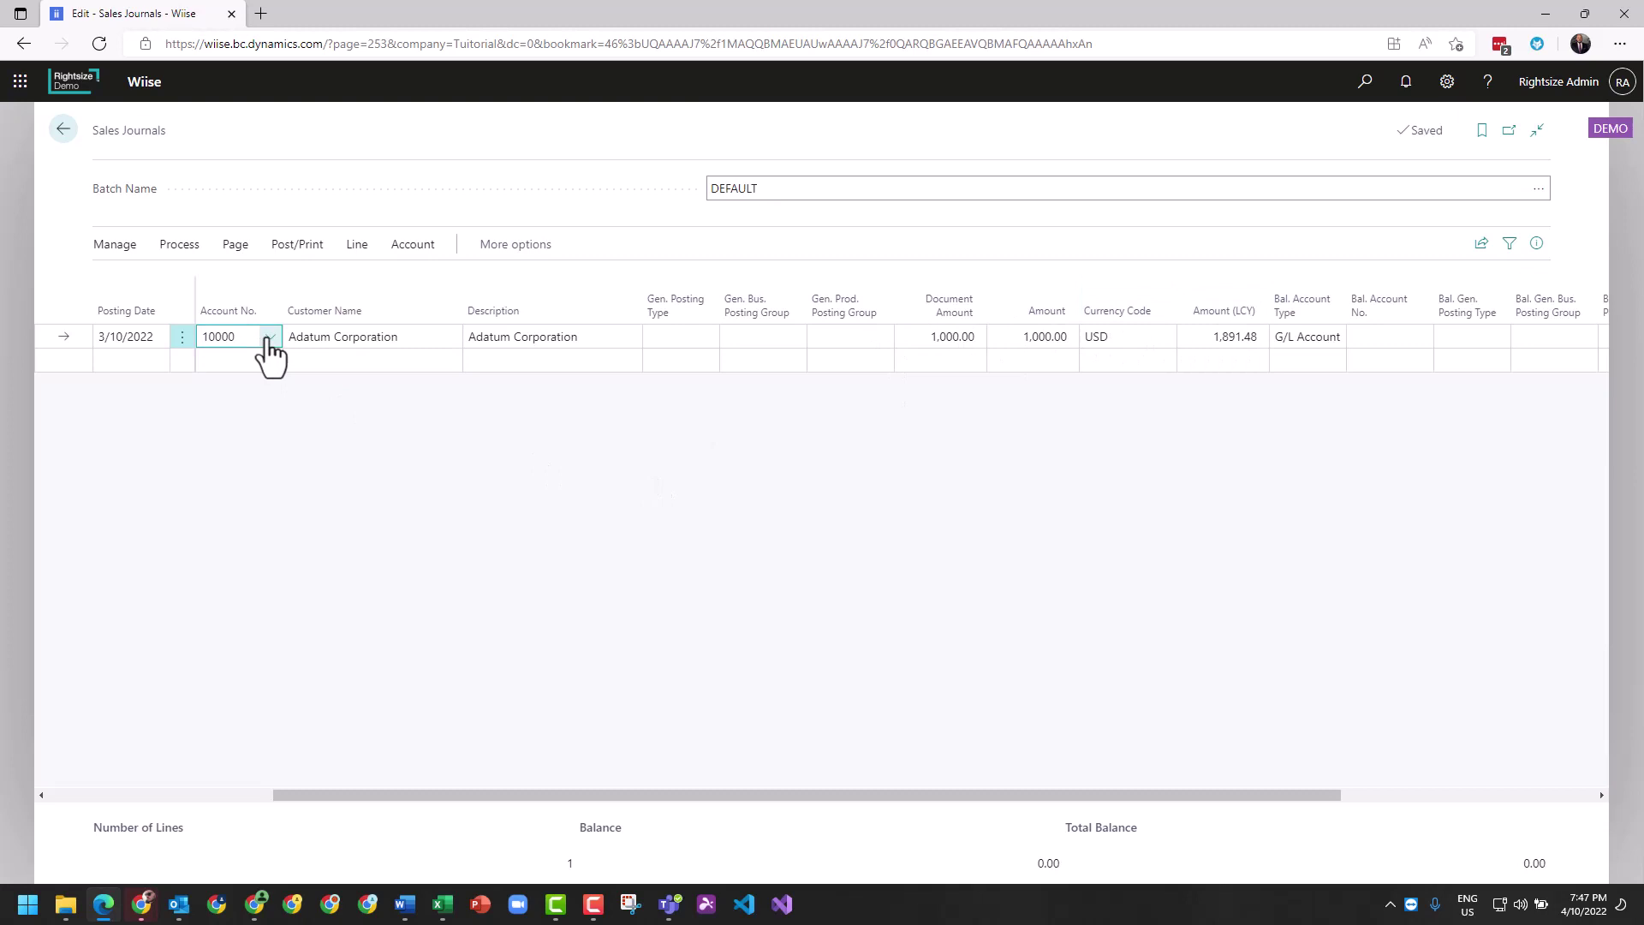
pyautogui.click(271, 337)
pyautogui.click(240, 433)
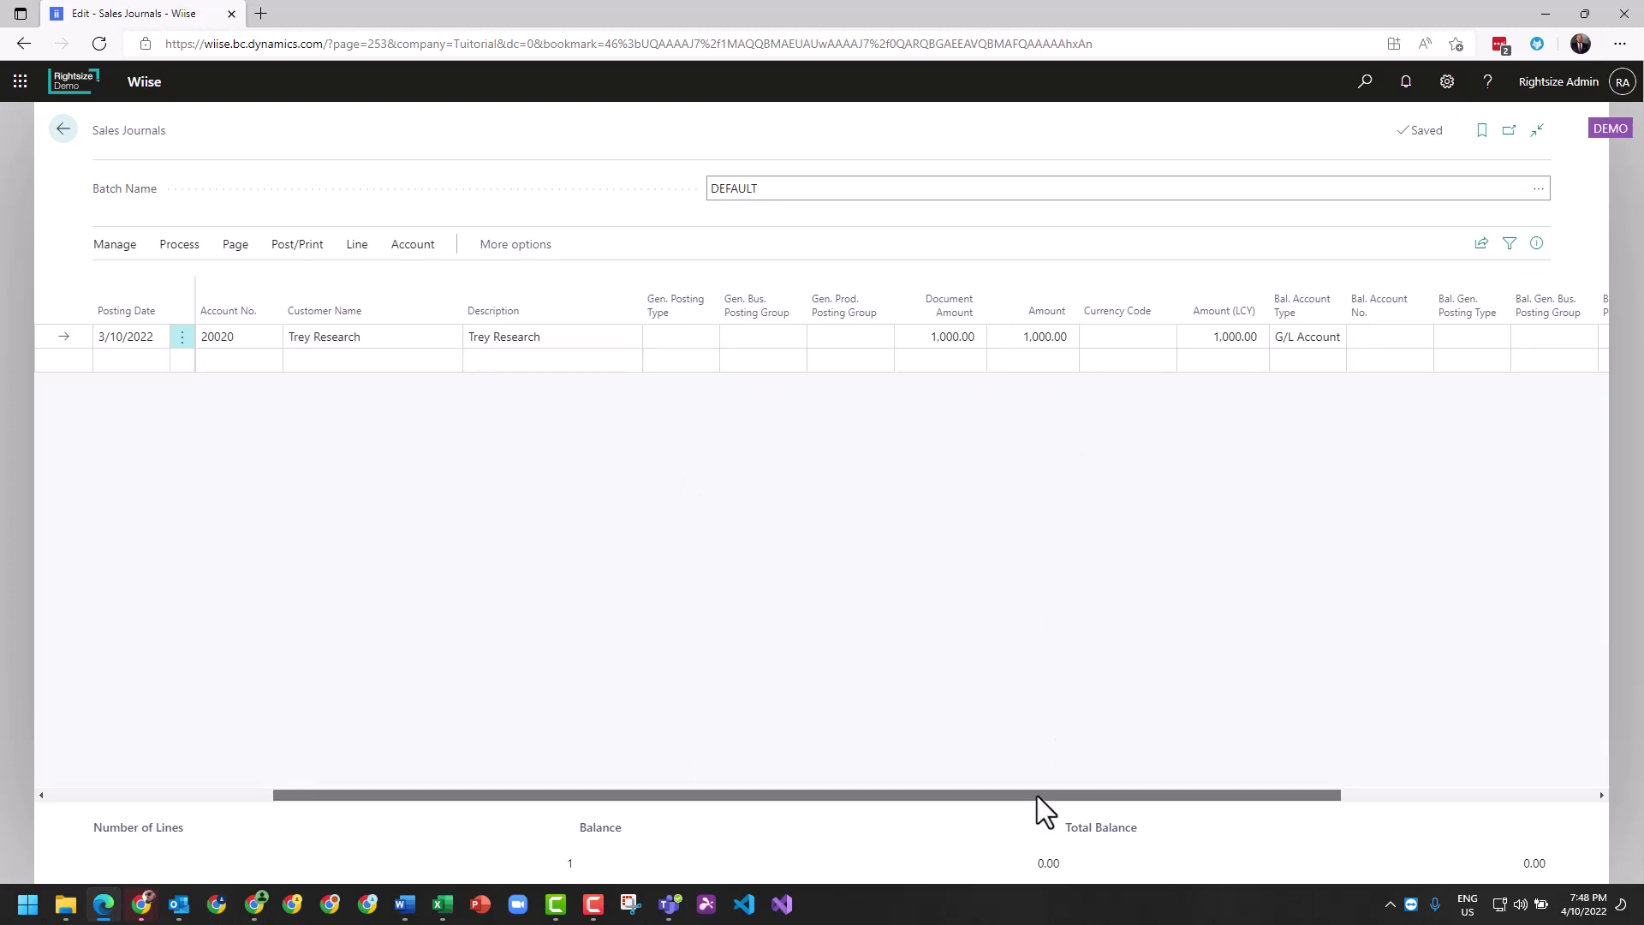
# - Fill in Bal. Account No. 2910, posting type Sale, and groups DOMESTIC and RETAIL
pyautogui.moveTo(1036, 795); pyautogui.dragTo(1350, 795)
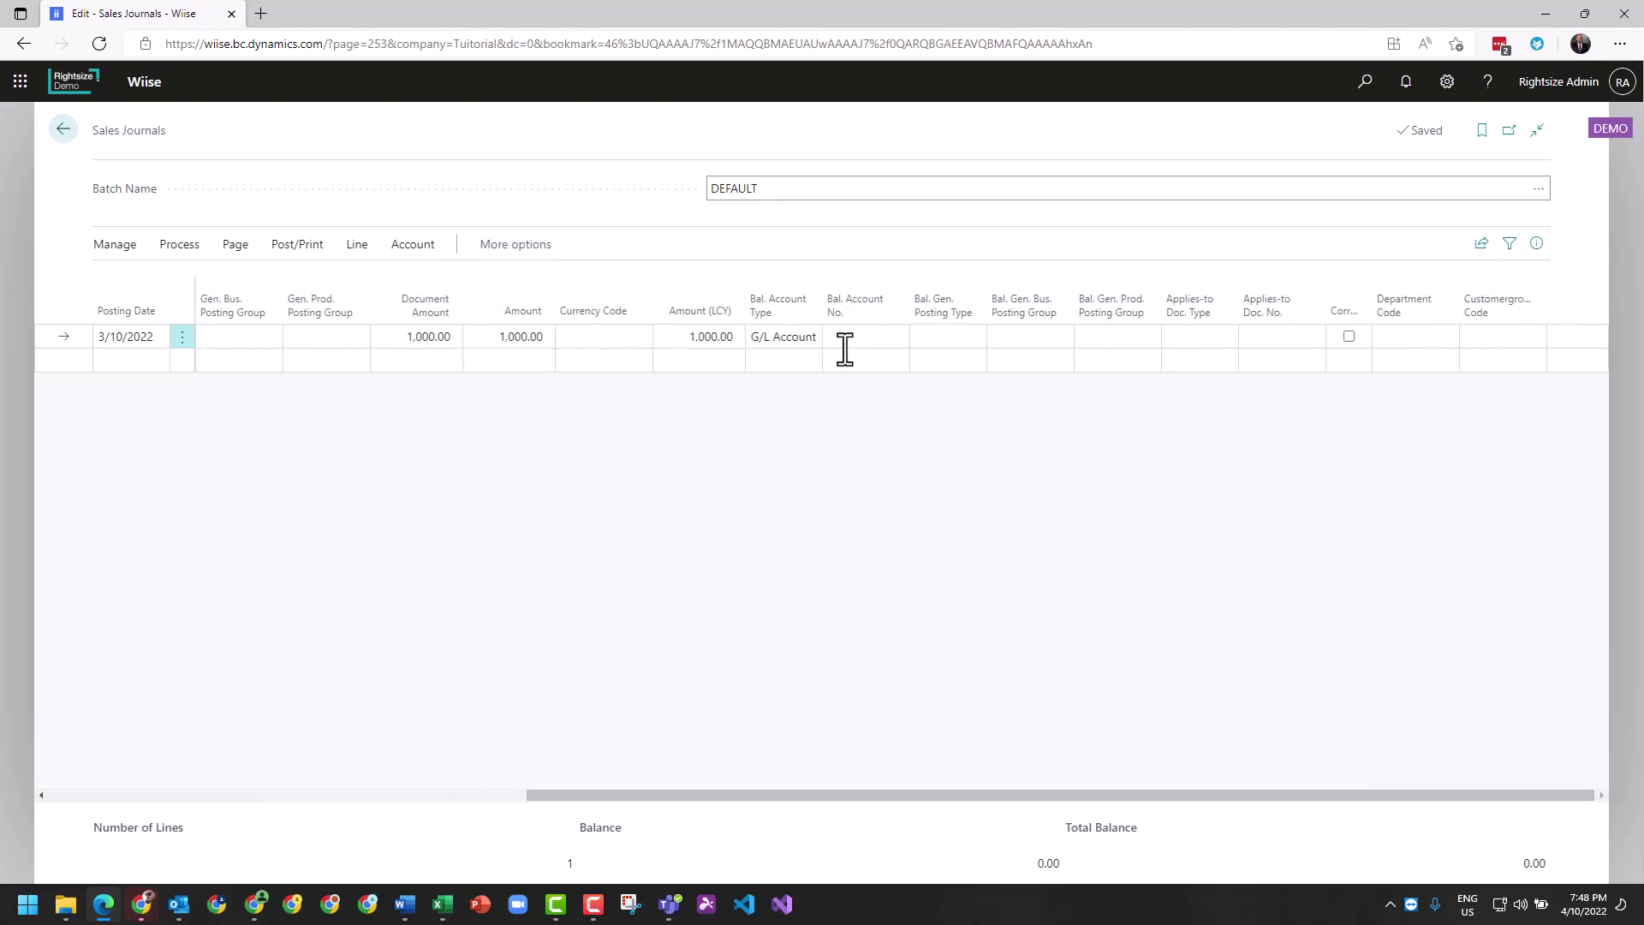
pyautogui.click(880, 339)
pyautogui.write('2910')
pyautogui.click(954, 334)
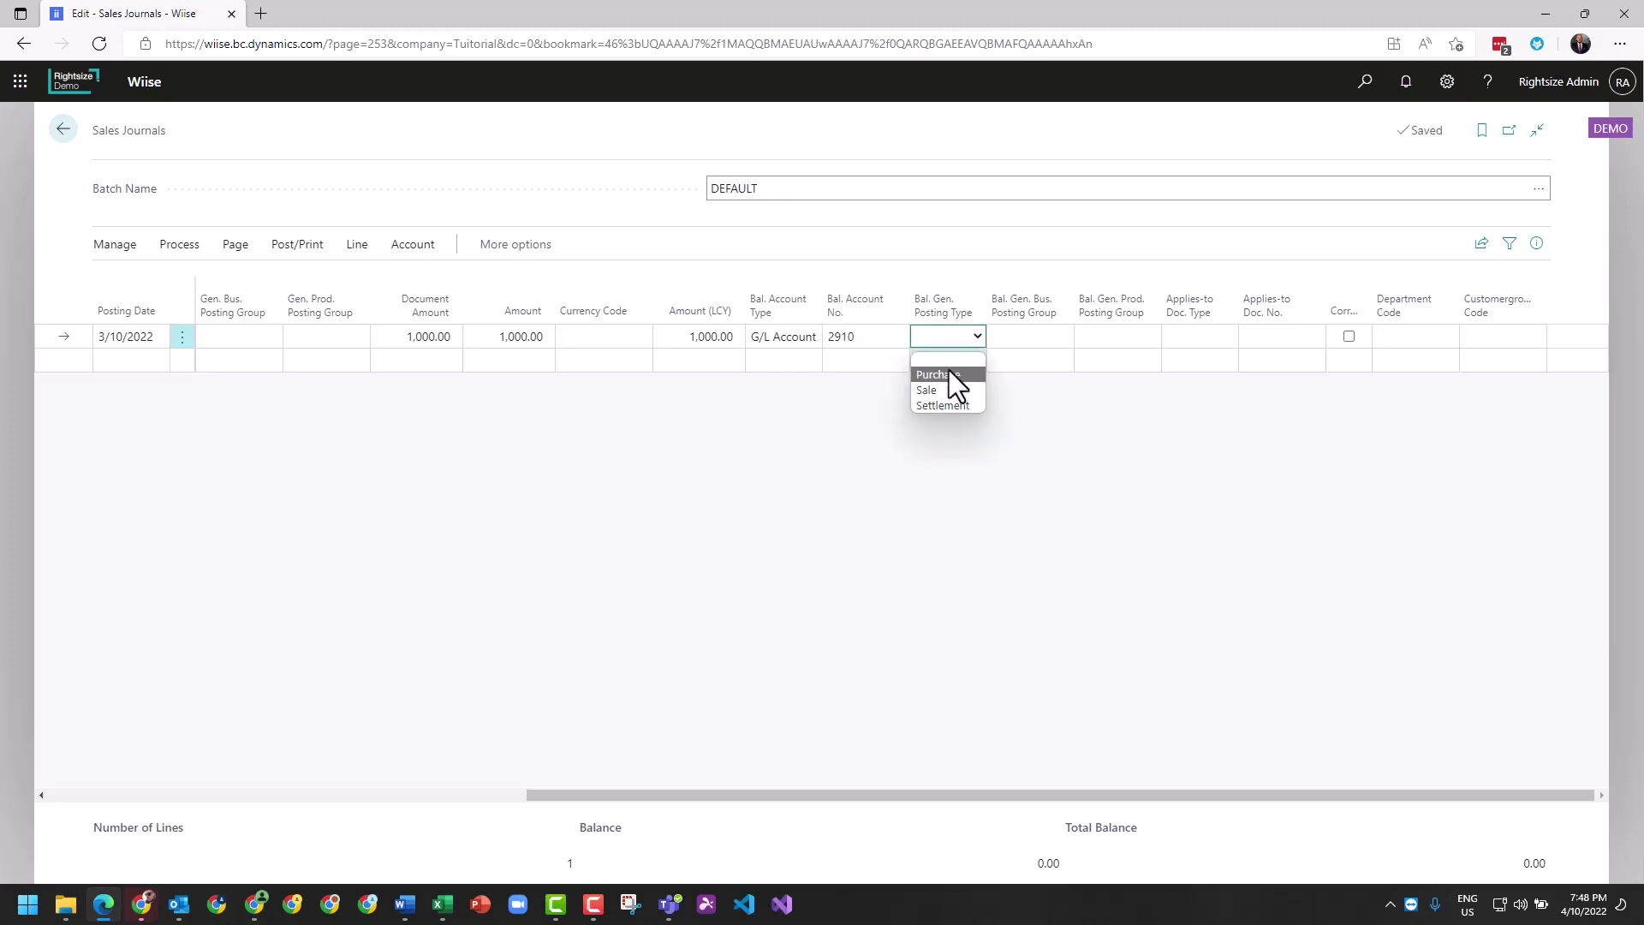
pyautogui.click(934, 390)
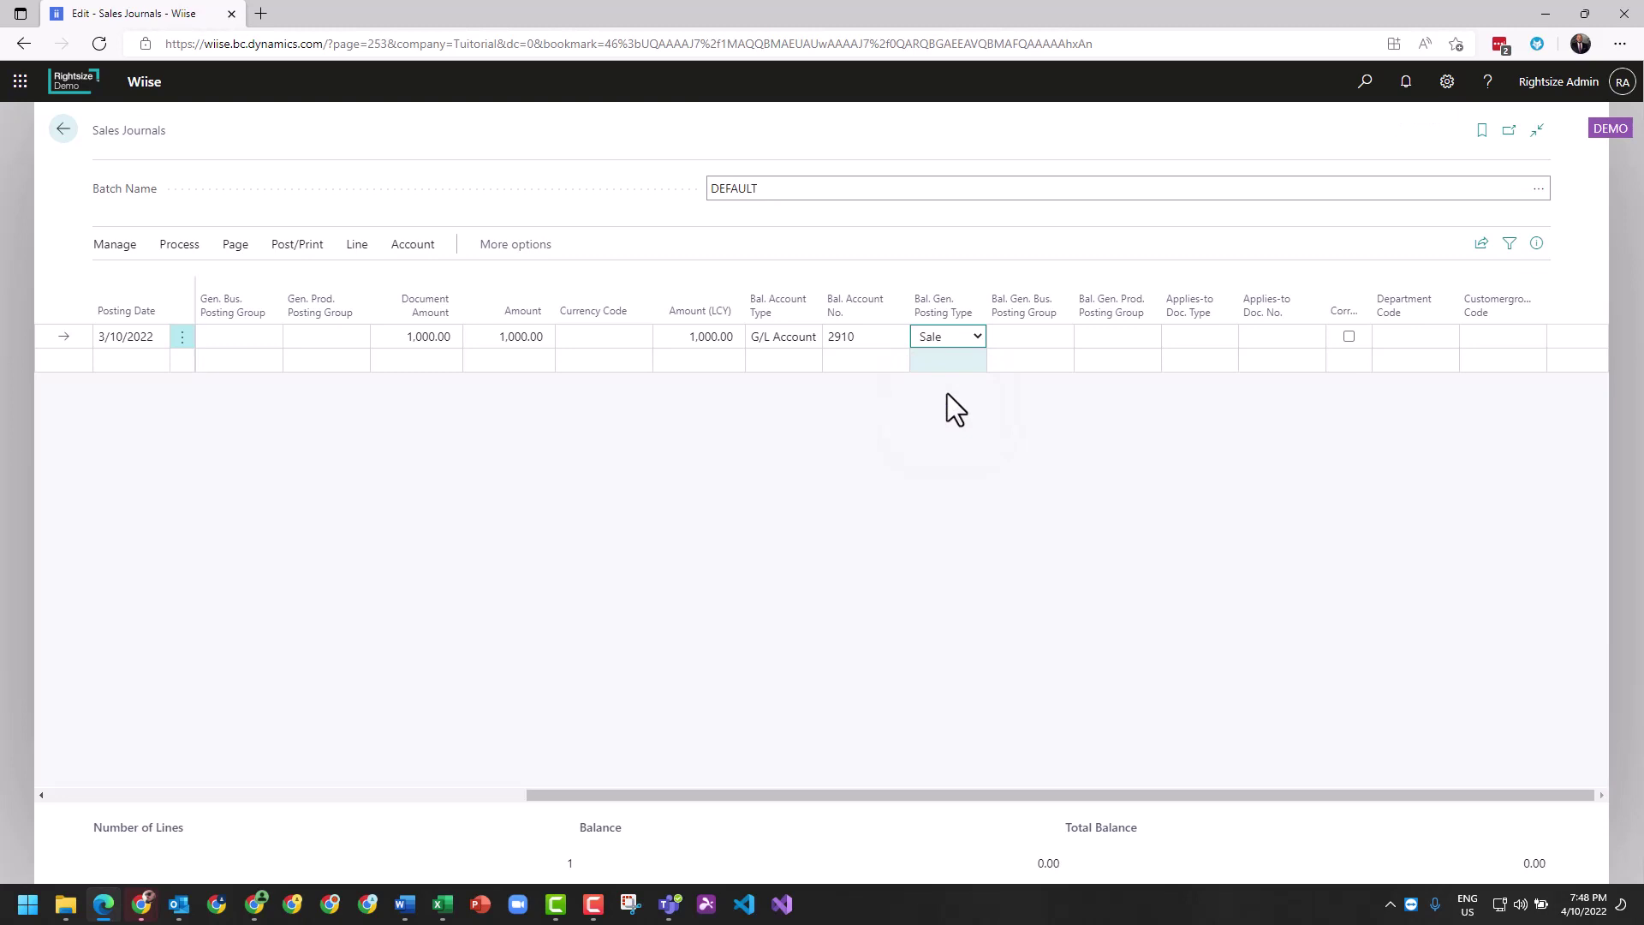
pyautogui.click(1031, 342)
pyautogui.click(1060, 337)
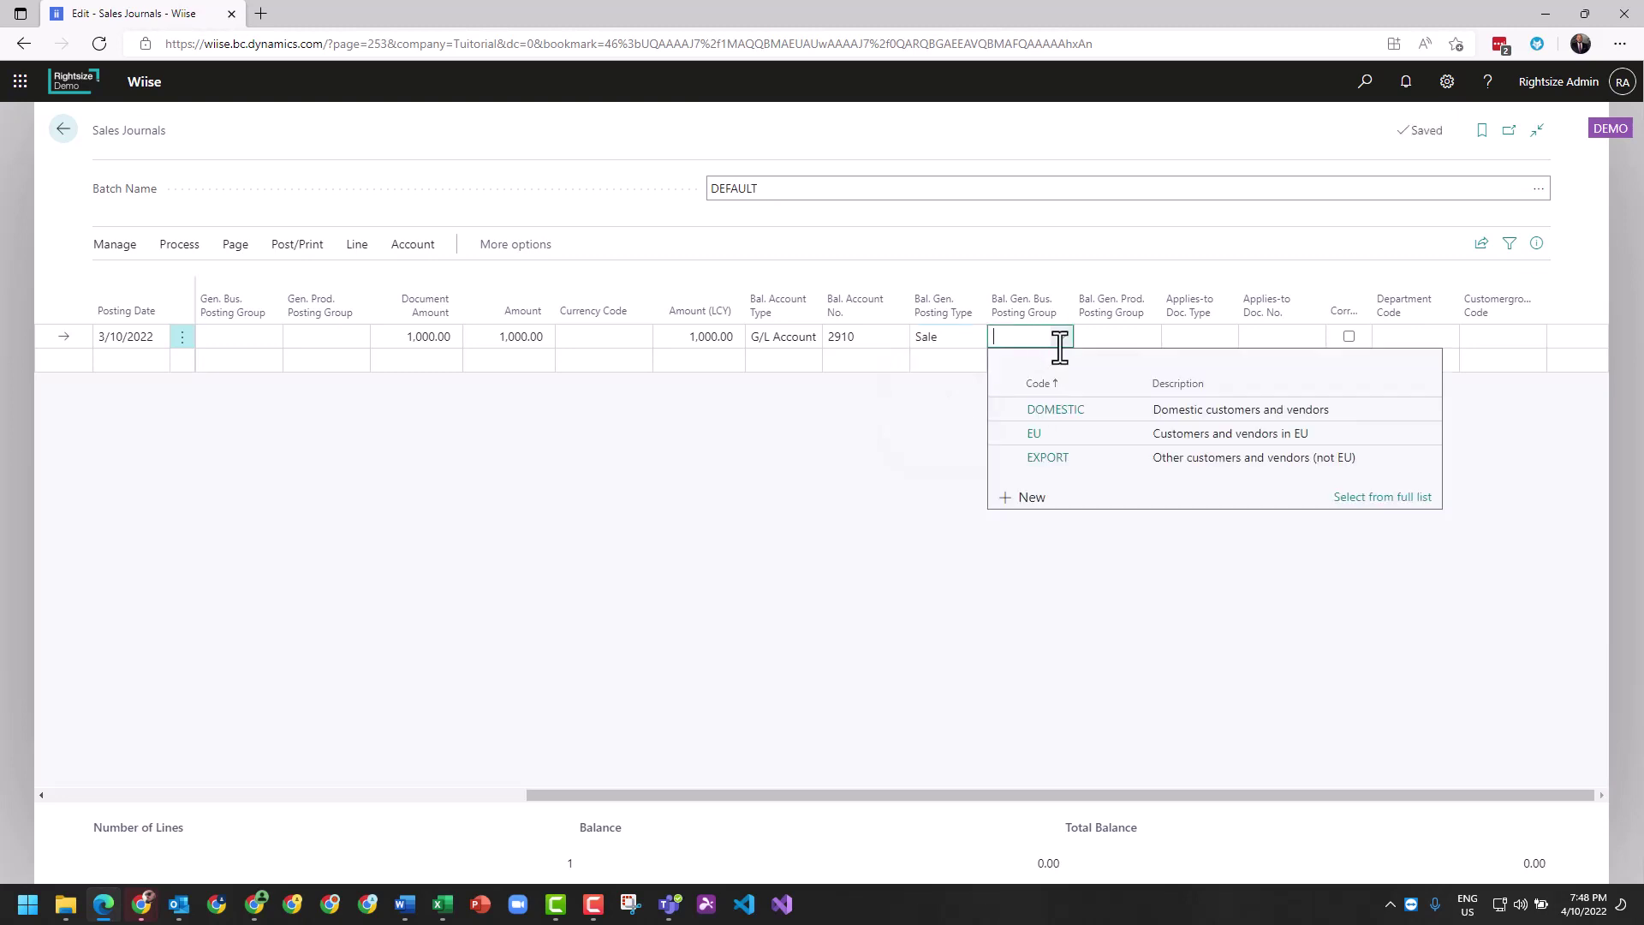
pyautogui.click(1052, 406)
pyautogui.click(1109, 336)
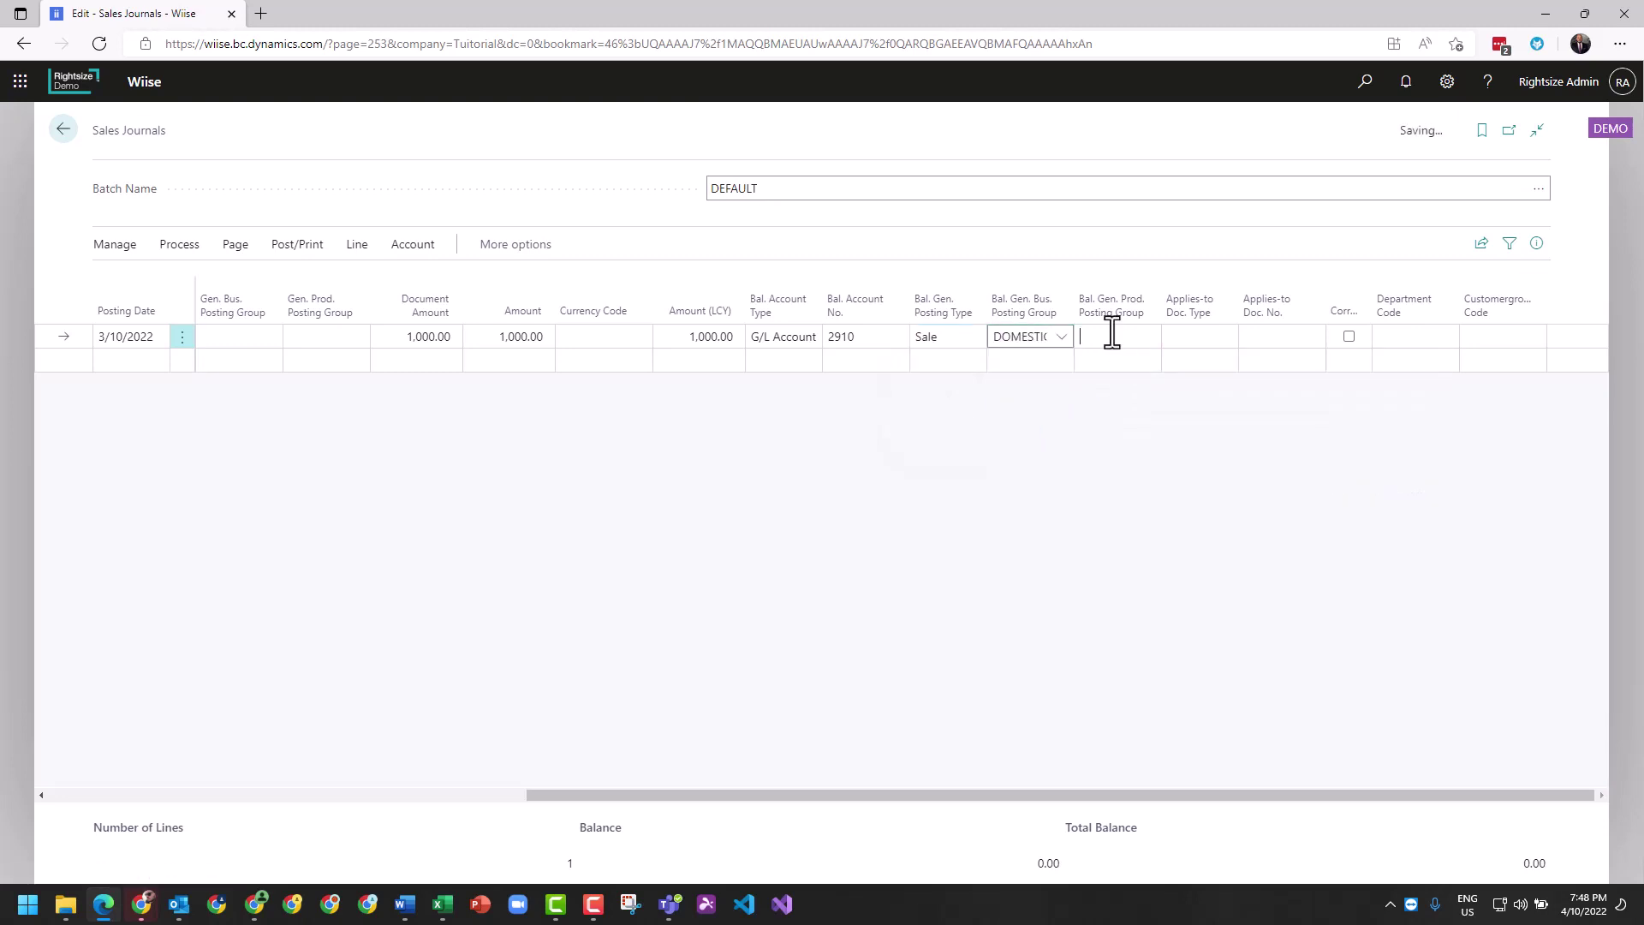
pyautogui.scroll(-1, 1139, 496)
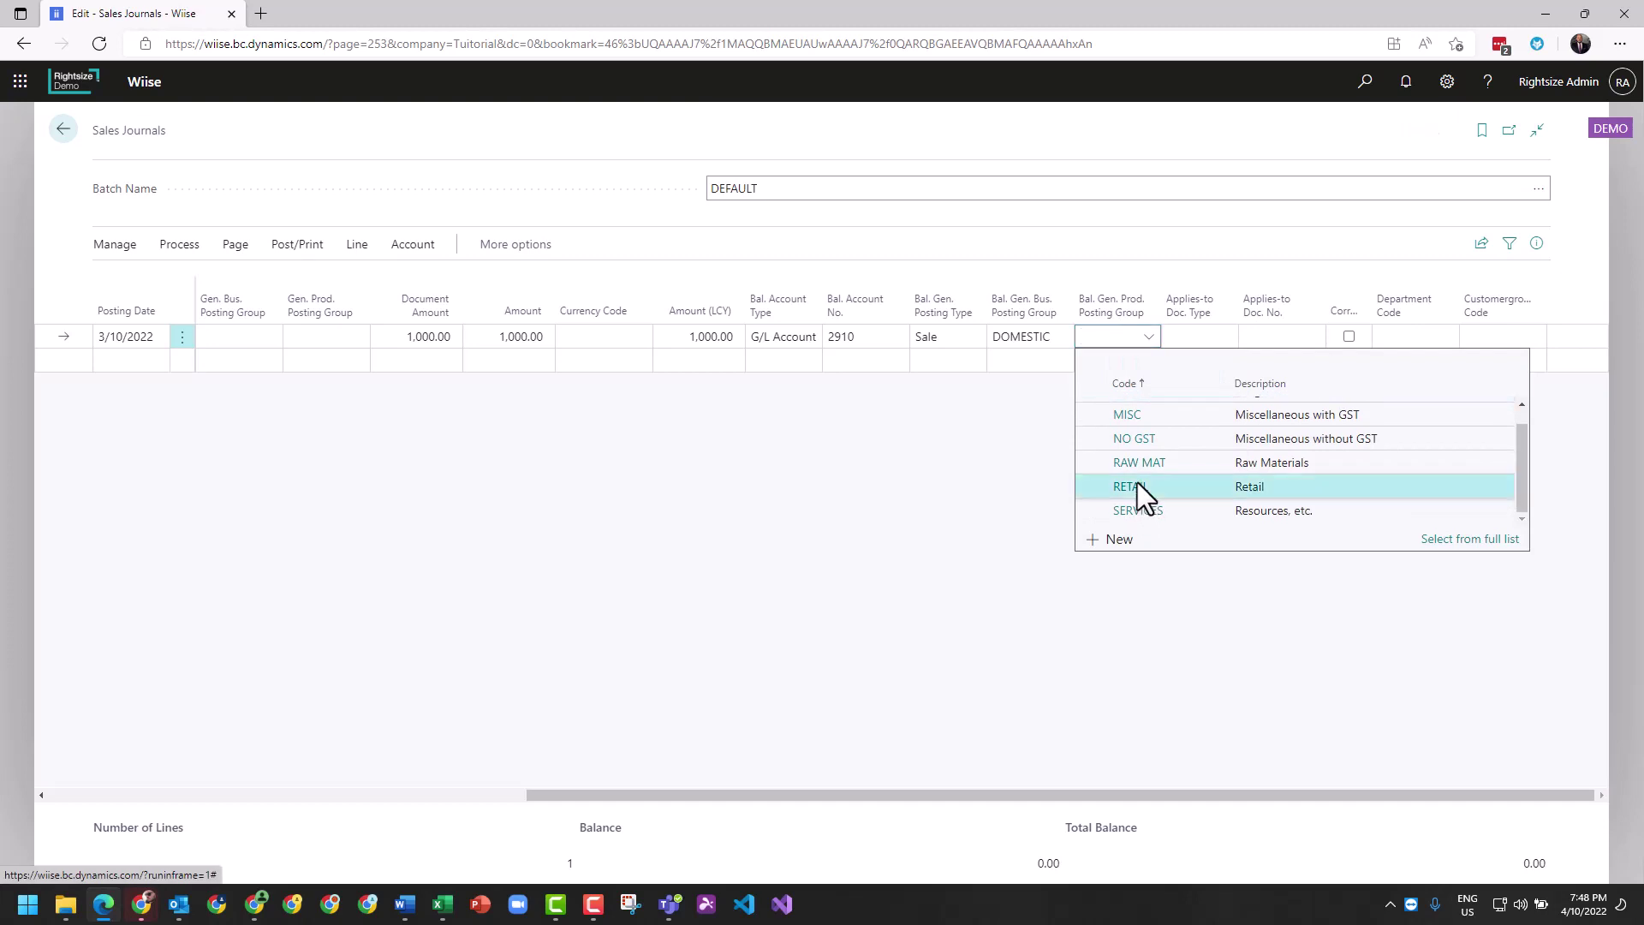
pyautogui.click(1137, 487)
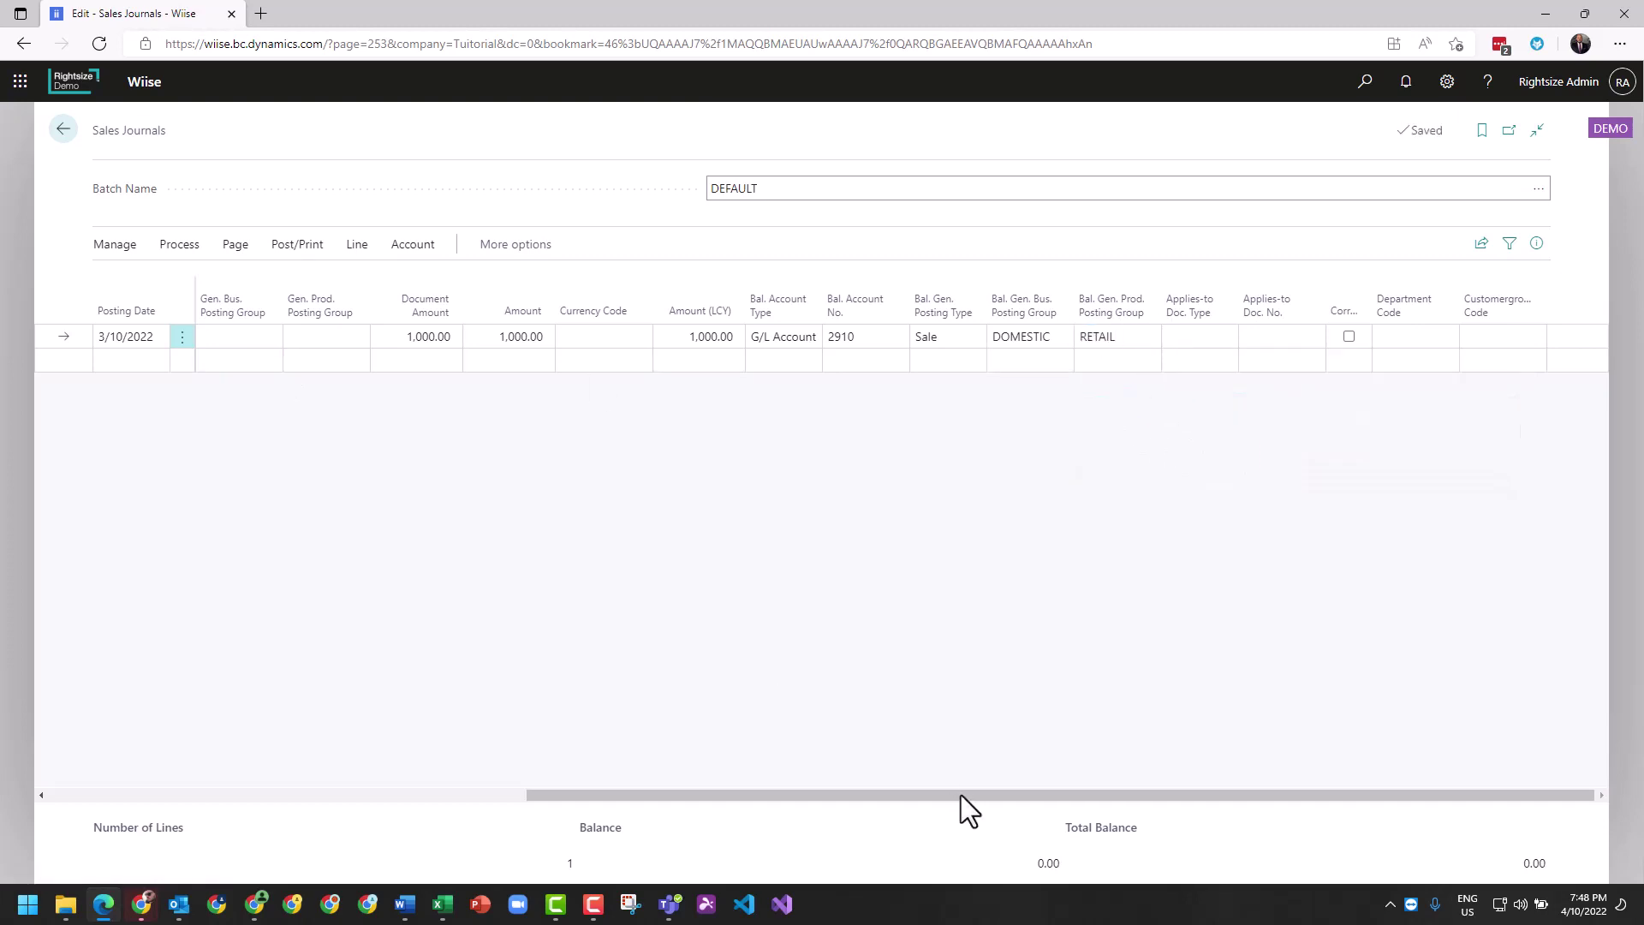
pyautogui.moveTo(961, 795); pyautogui.dragTo(279, 809)
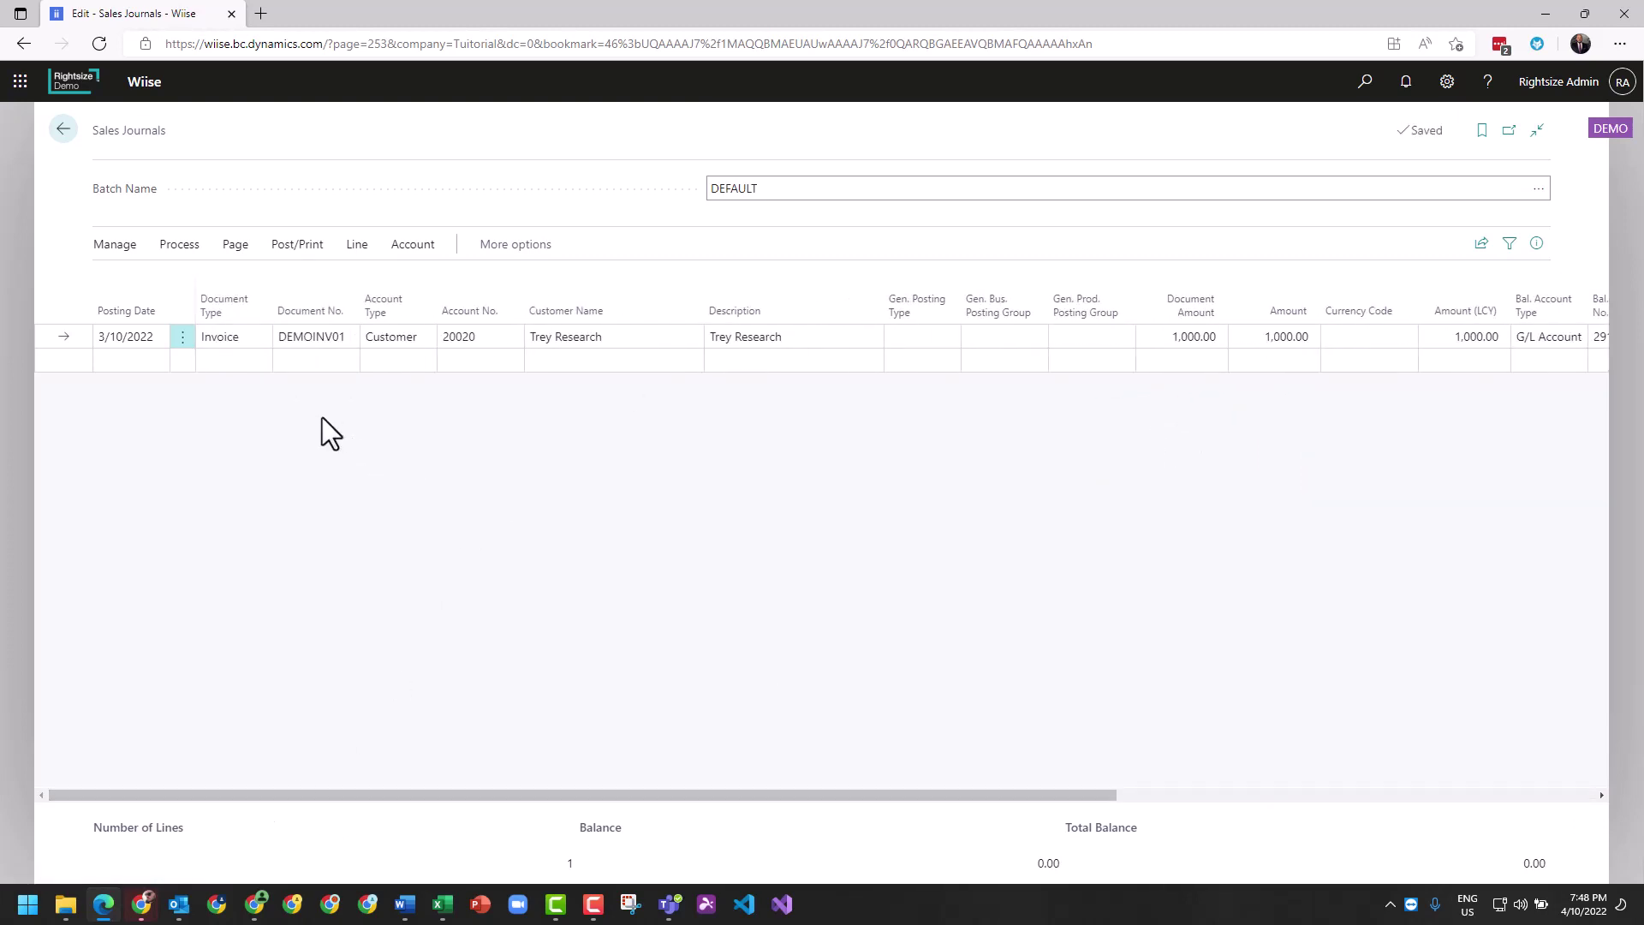
# - Start a second journal line for customer 30000 School of Fine Art
pyautogui.click(221, 363)
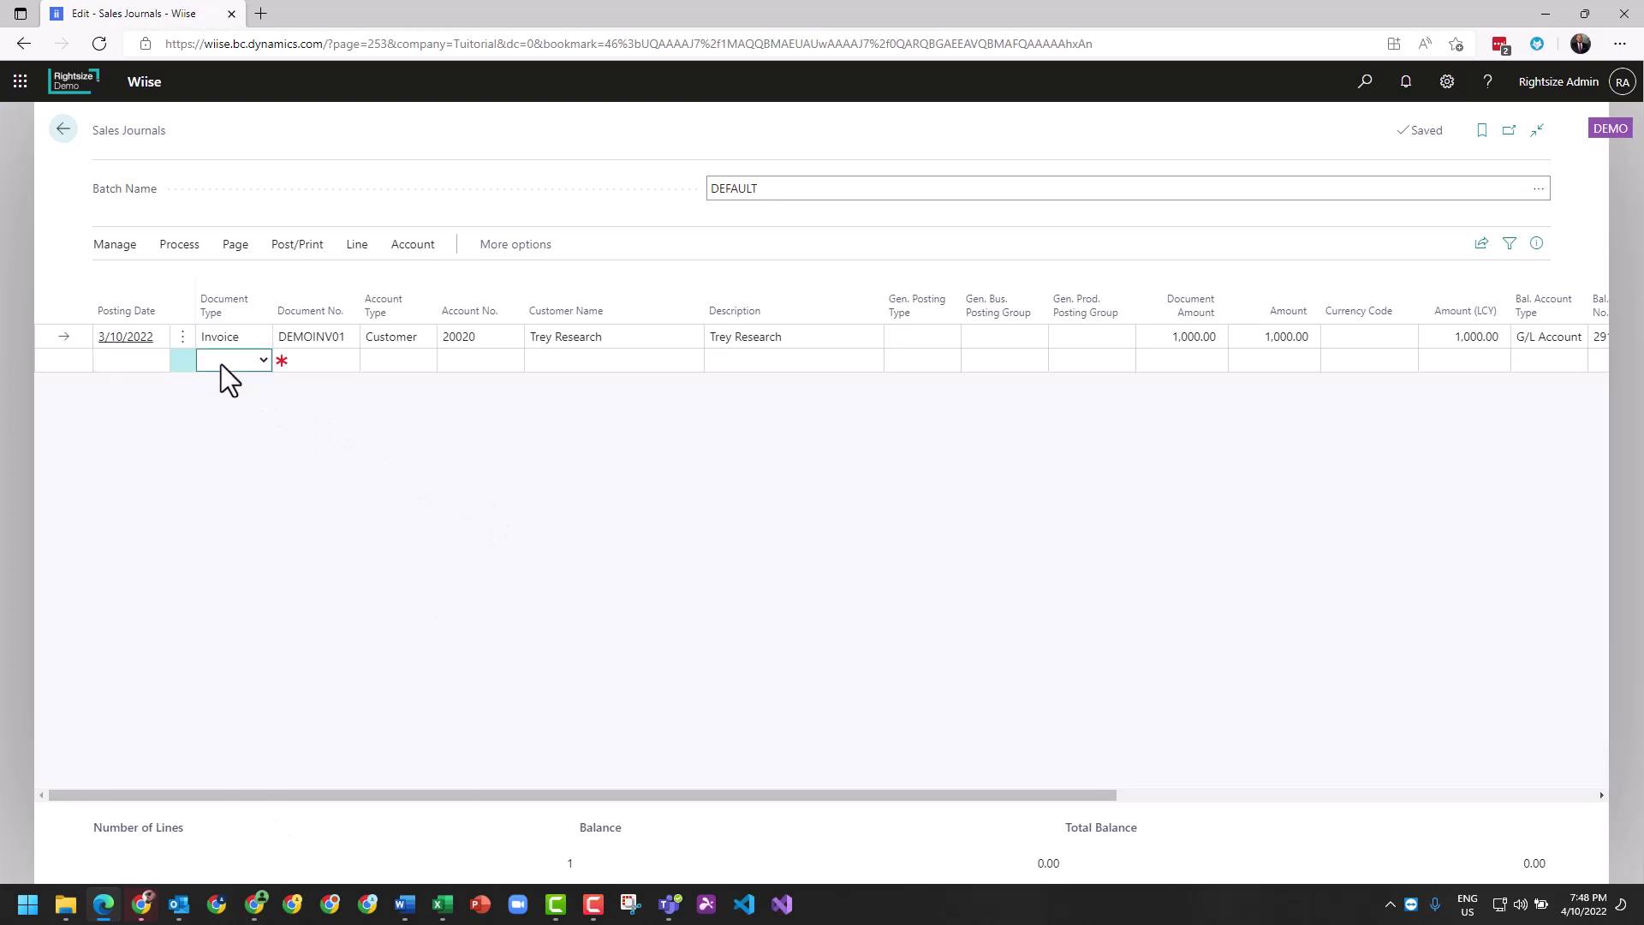
pyautogui.click(467, 360)
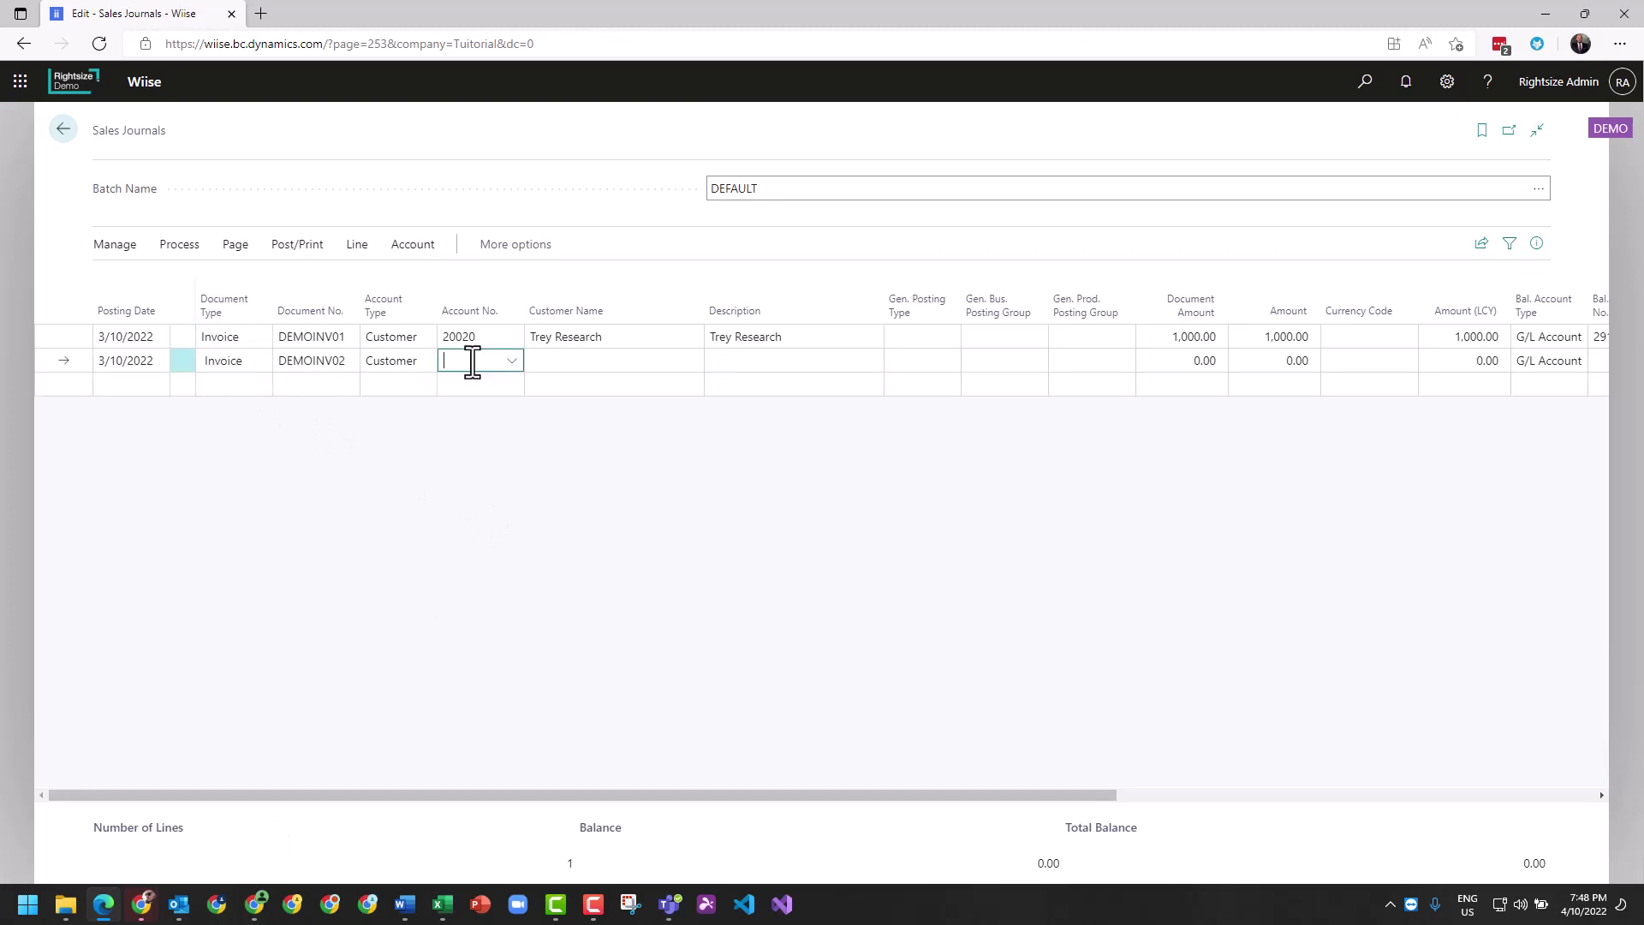
pyautogui.click(487, 486)
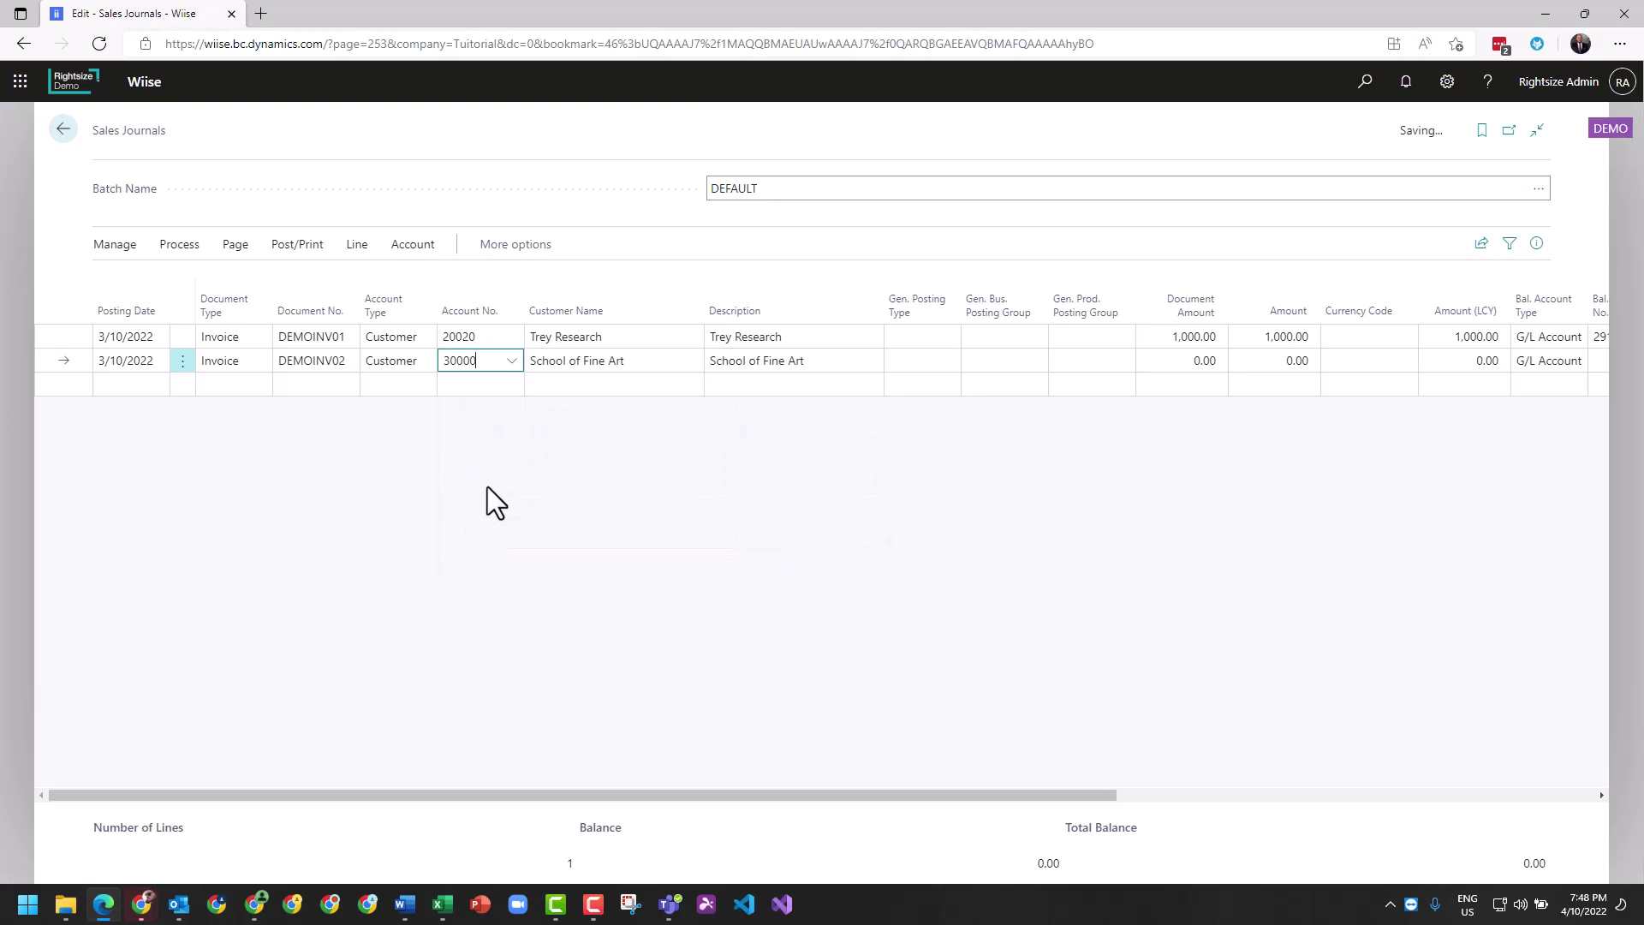
# - Describe the two lines as 'Freight Fee' and 'Restocking Fee'
pyautogui.click(816, 336)
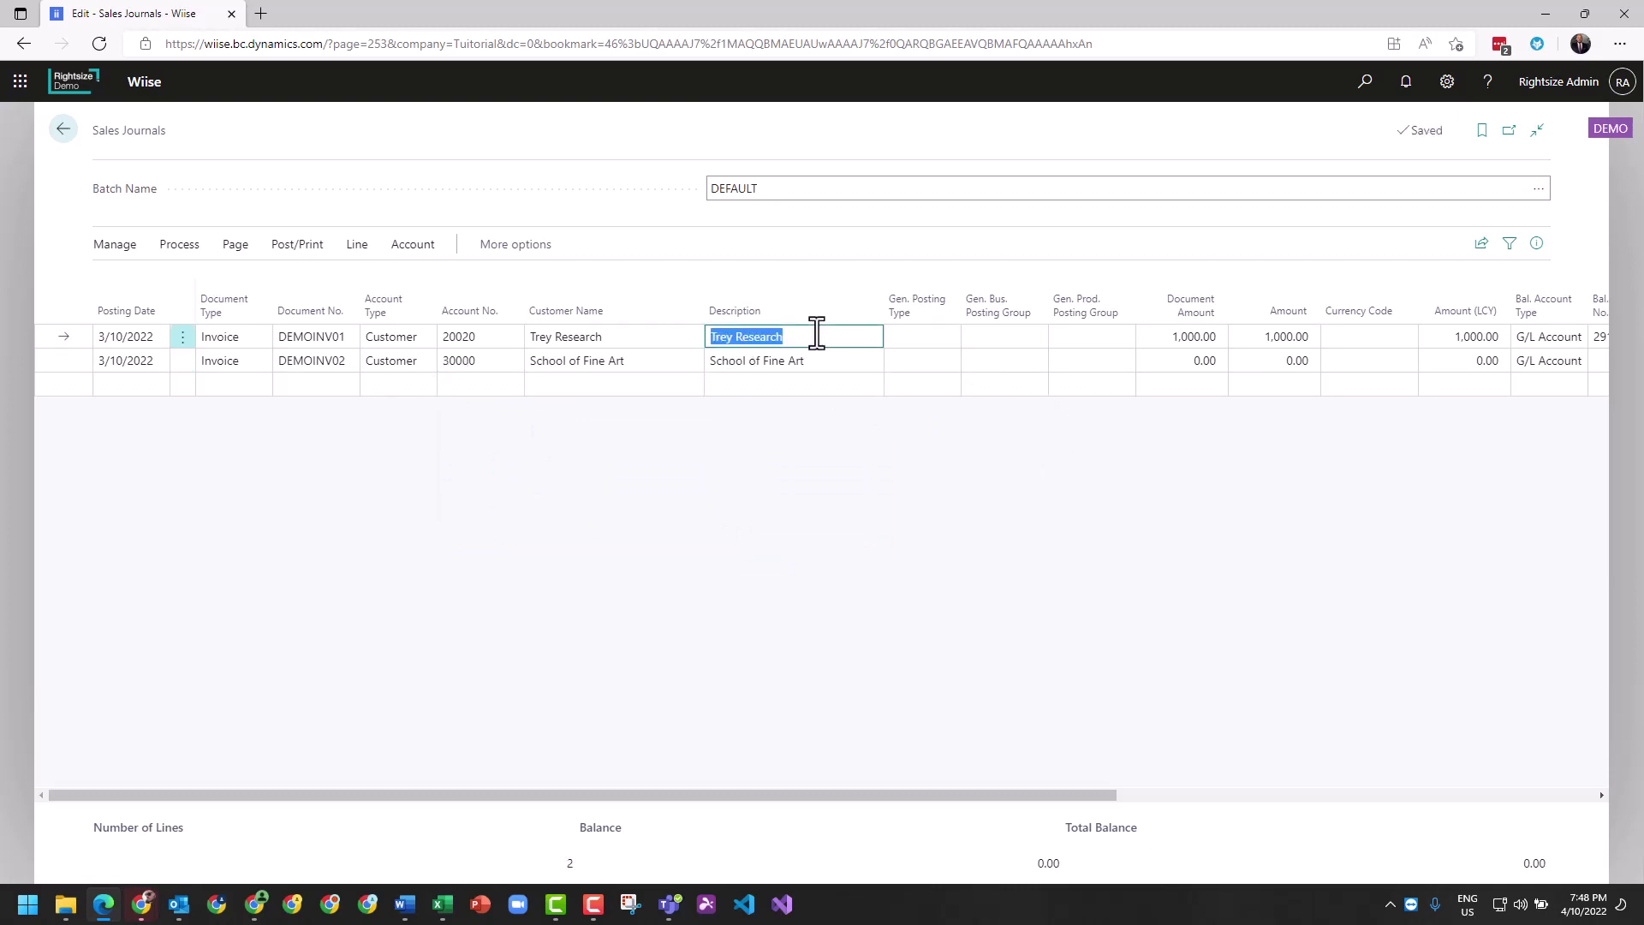
pyautogui.write('Freight Fee')
pyautogui.press('Down')
pyautogui.write('Res')
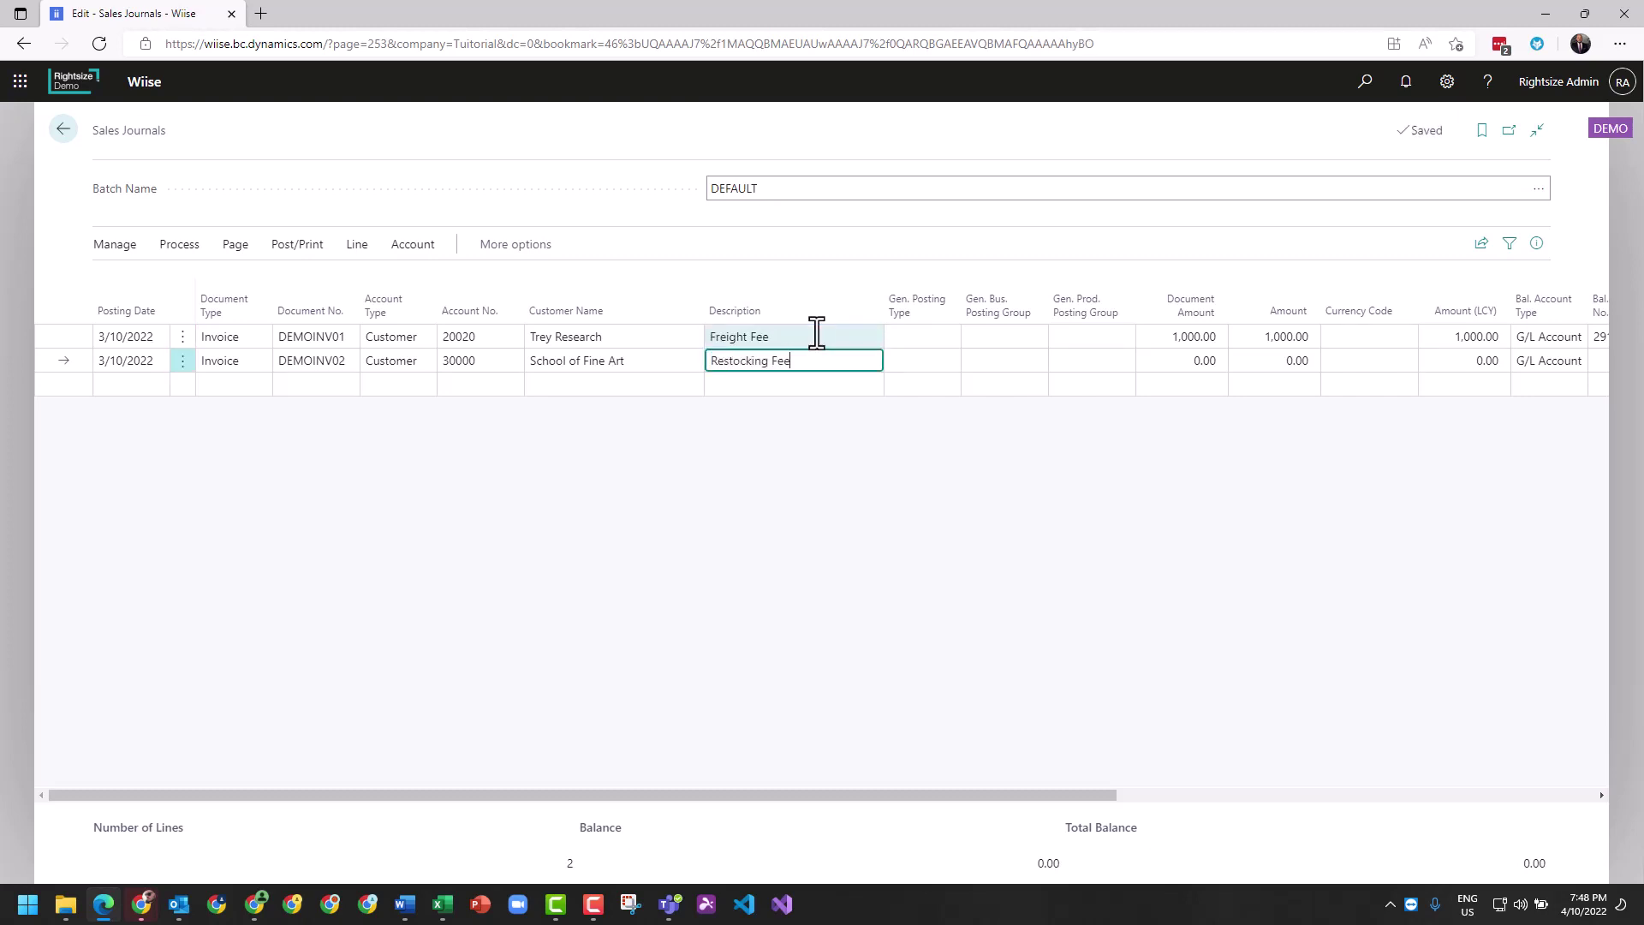
pyautogui.click(857, 480)
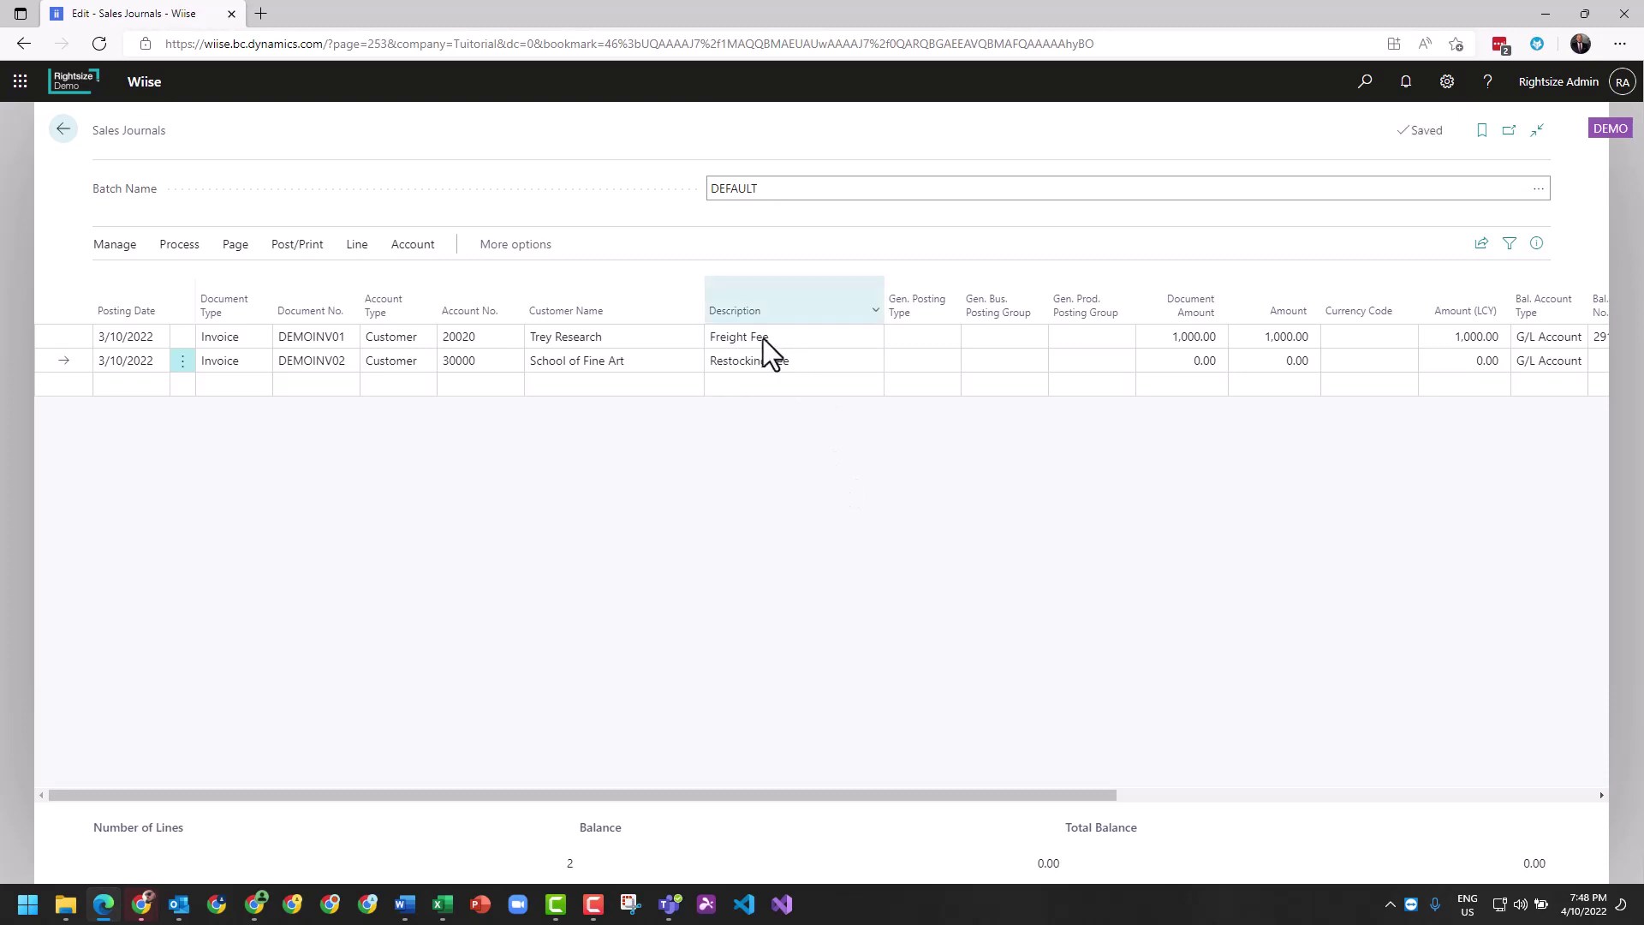
# - Enter document amounts of 150 for Freight Fee and 50 for Restocking Fee
pyautogui.moveTo(931, 794); pyautogui.dragTo(1218, 798)
pyautogui.click(860, 364)
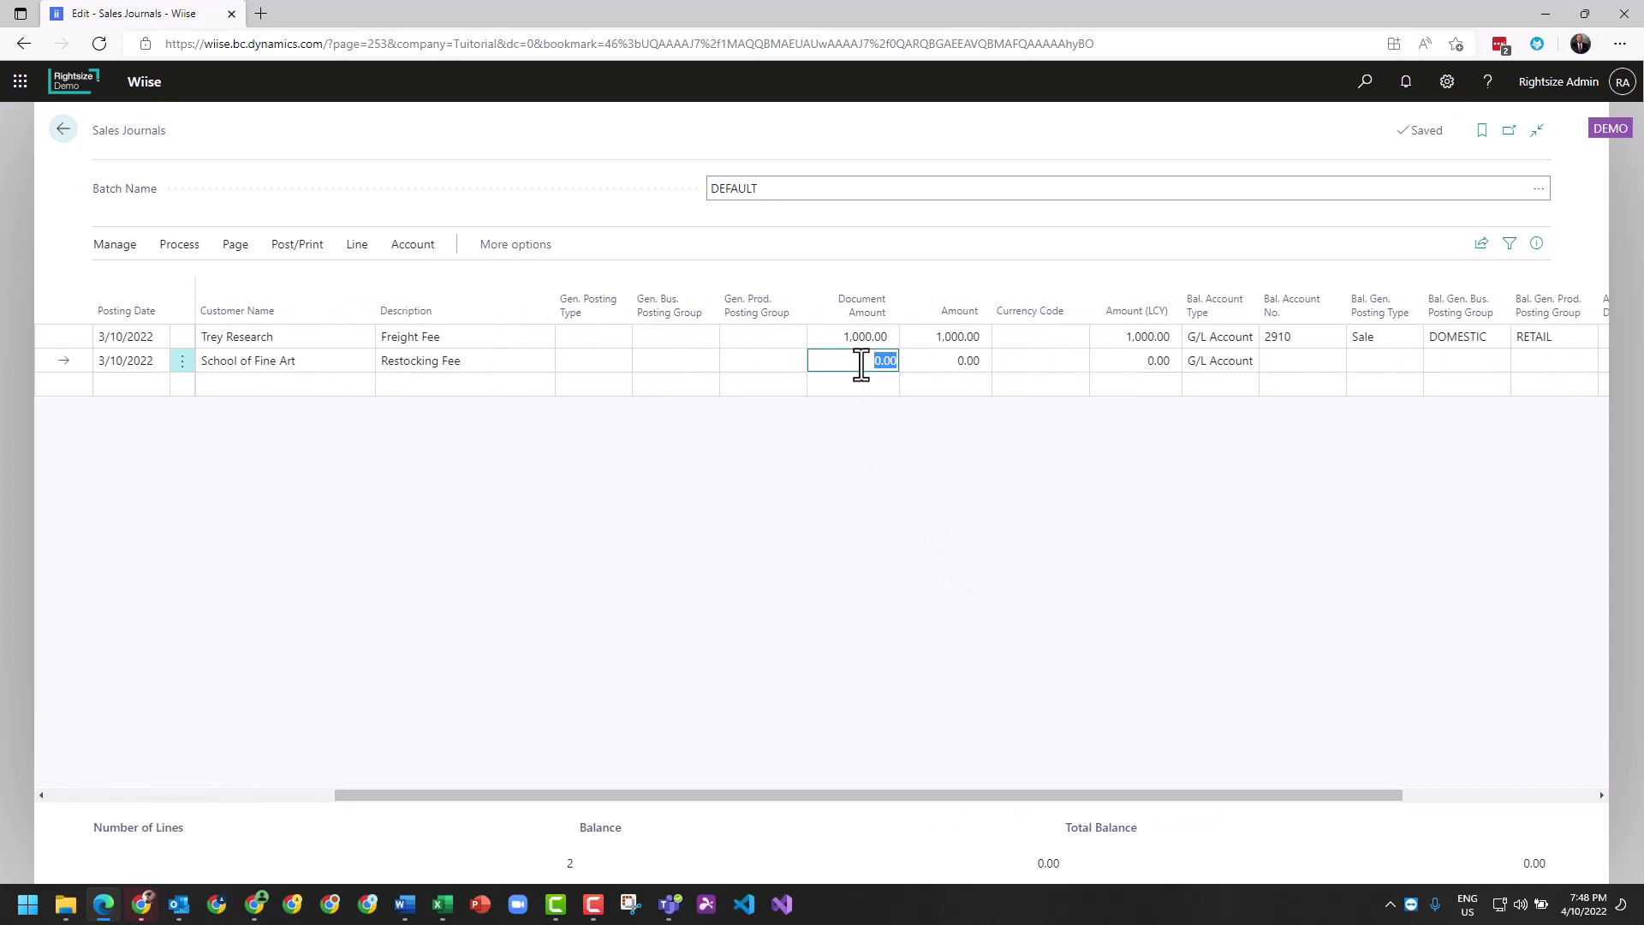
pyautogui.press('Up')
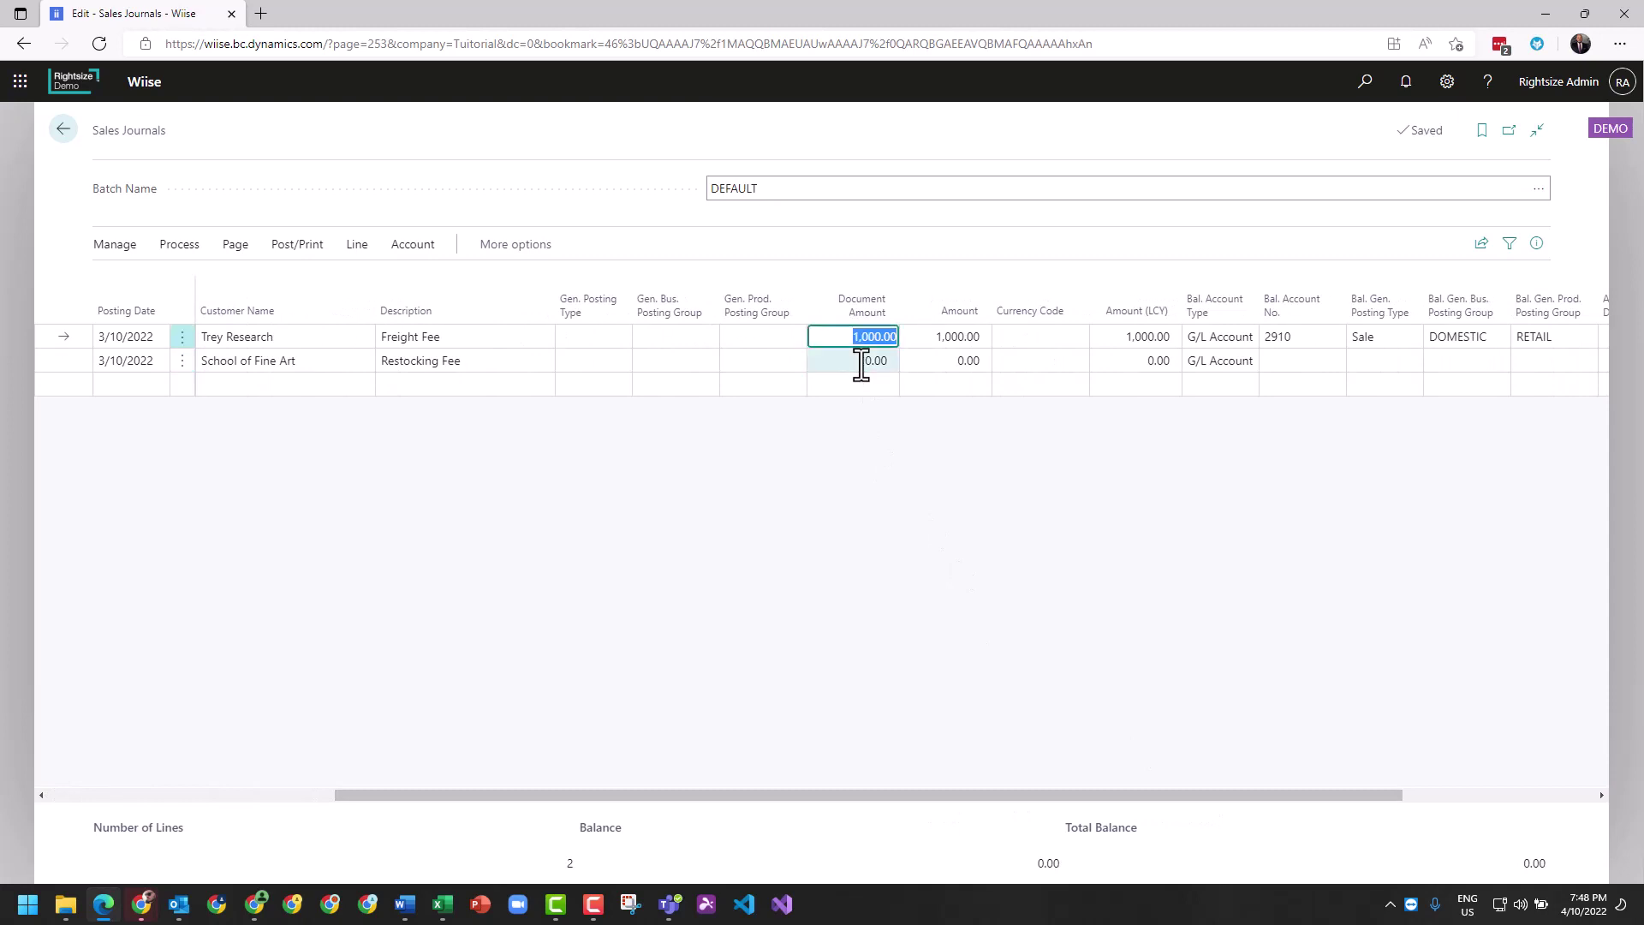
pyautogui.write('150')
pyautogui.press('Down')
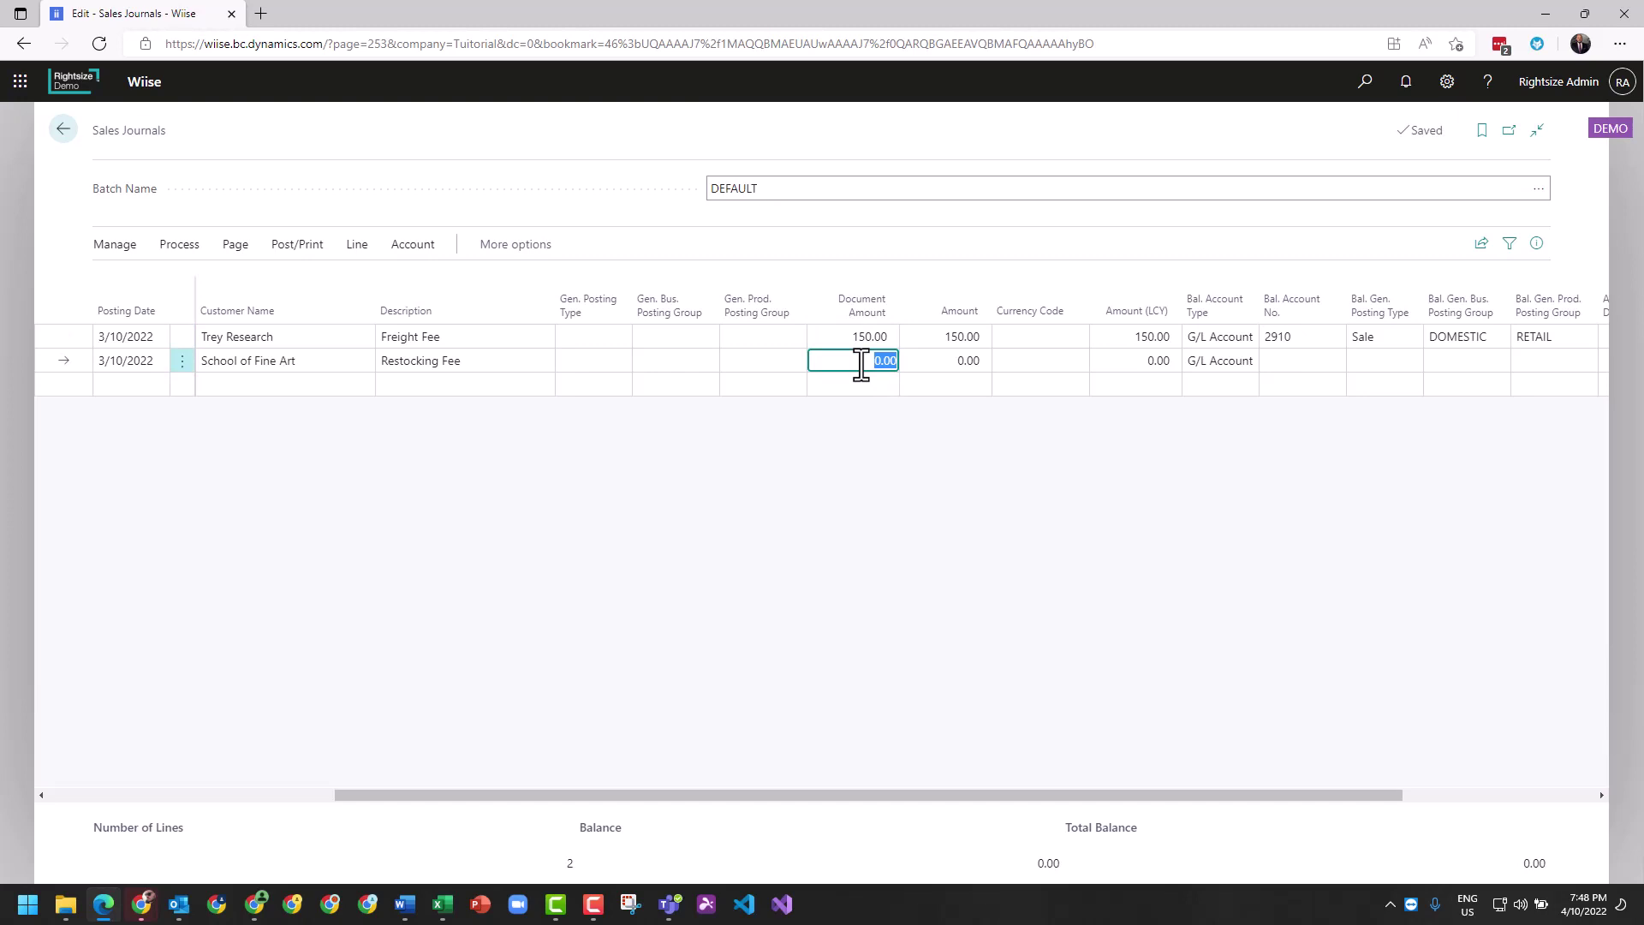
pyautogui.write('50')
pyautogui.press('Up')
pyautogui.press('Down')
# - Balance the Restocking Fee line to account 2910 as a Sale with DOMESTIC and RETAIL groups
pyautogui.click(1309, 364)
pyautogui.write('2910')
pyautogui.click(1403, 360)
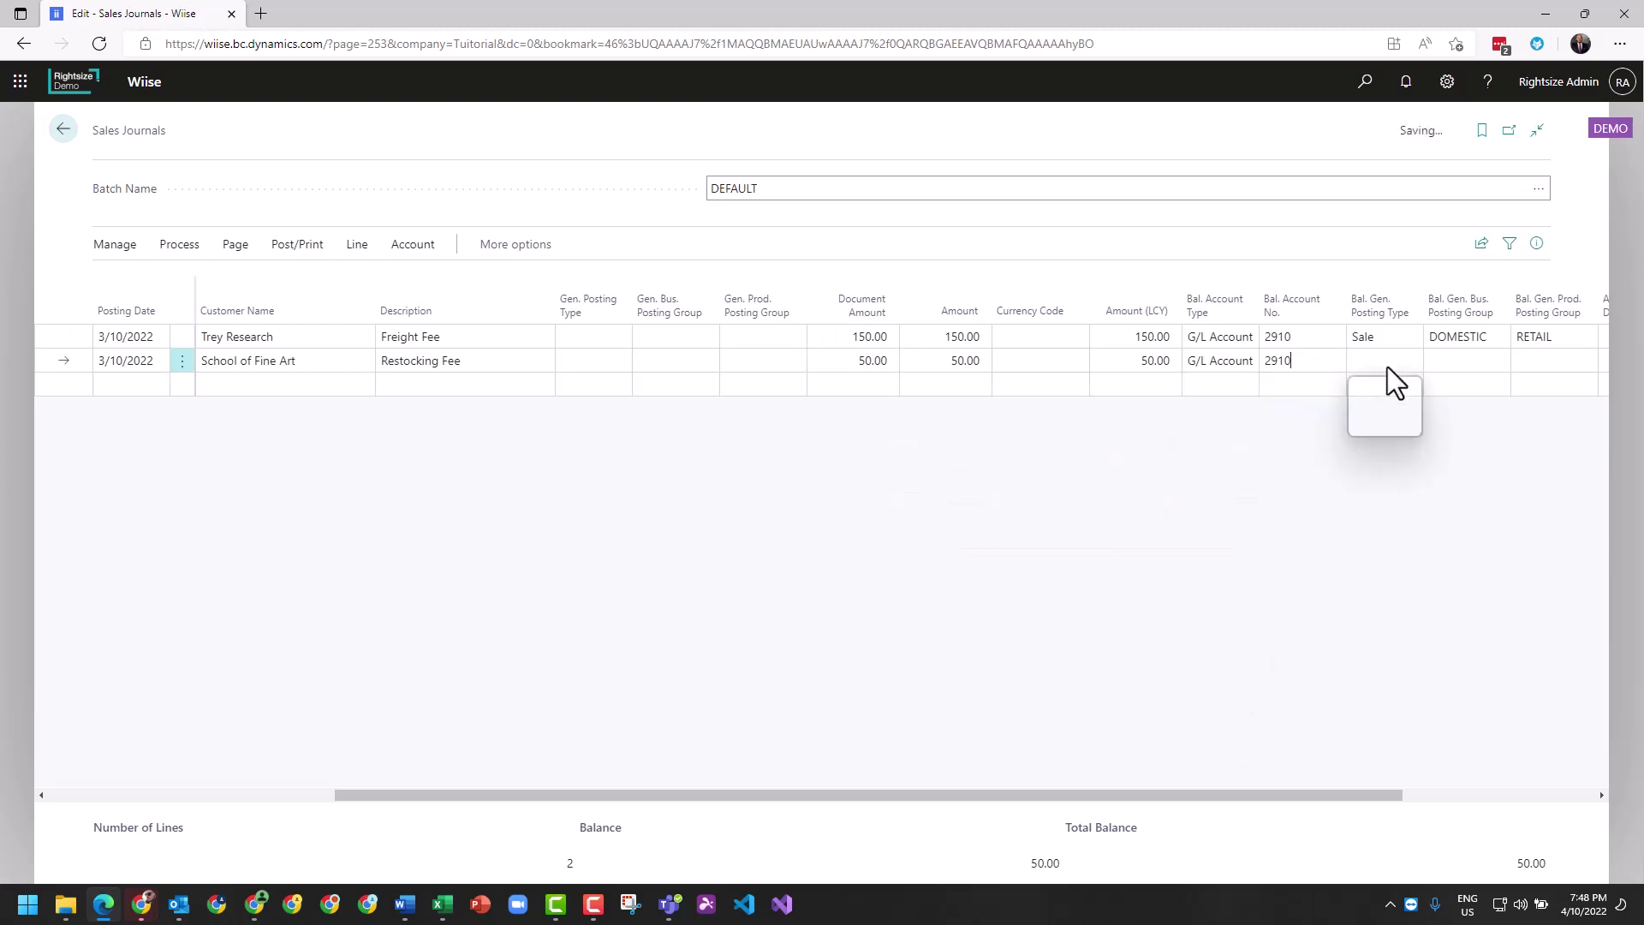
pyautogui.click(1375, 416)
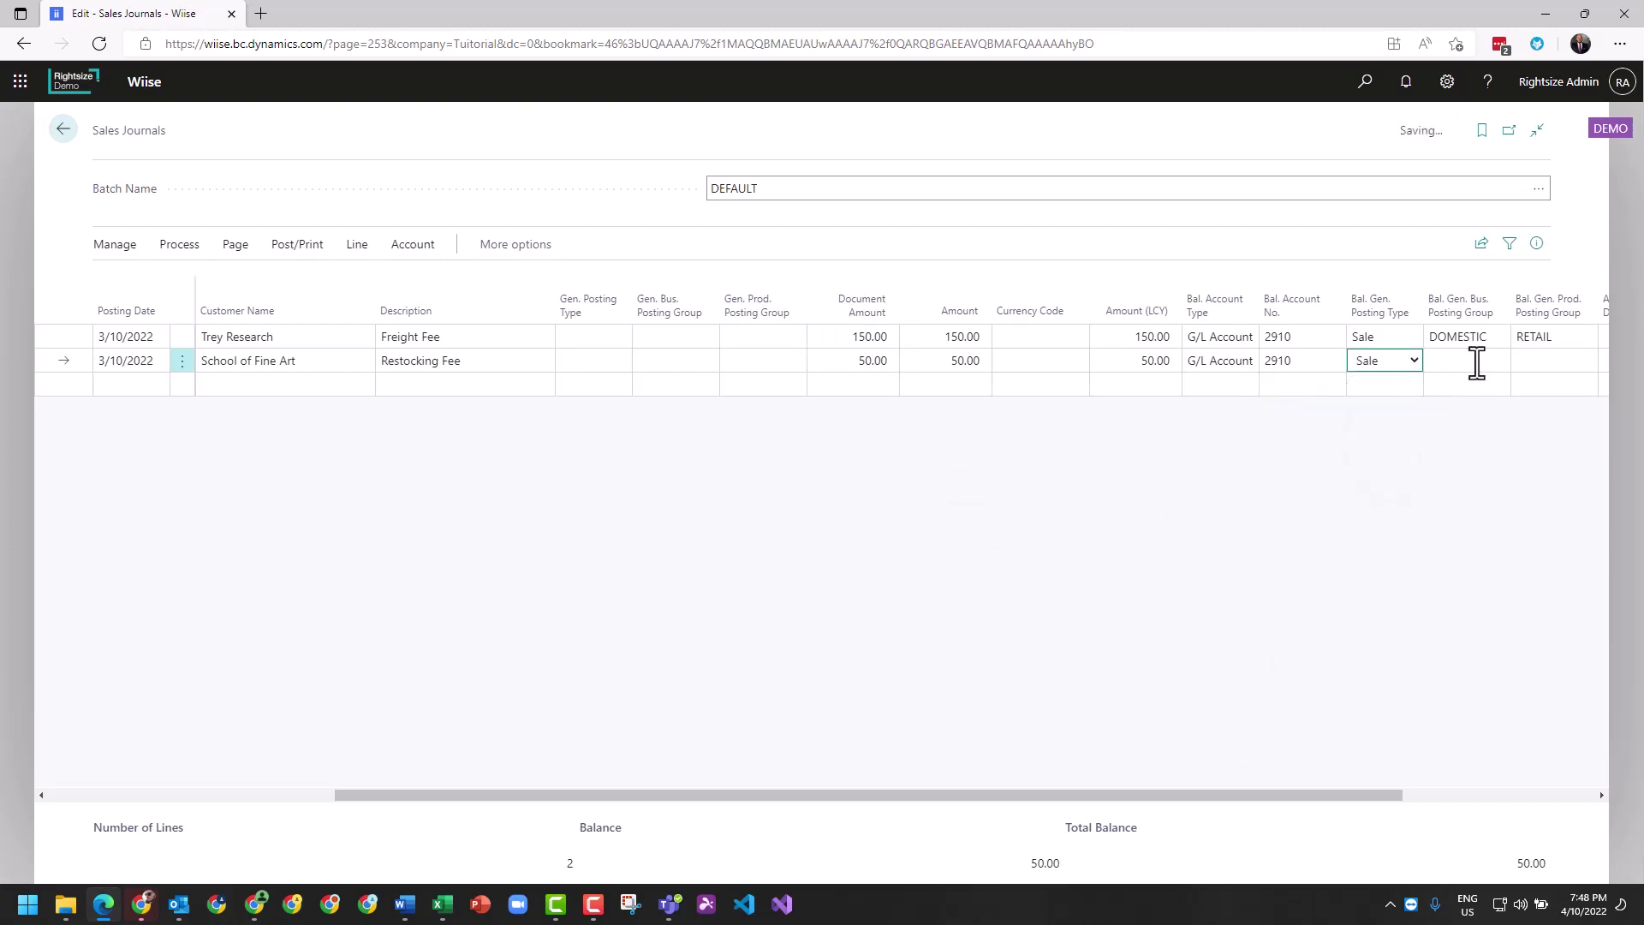
pyautogui.press('Tab')
pyautogui.press('Tab')
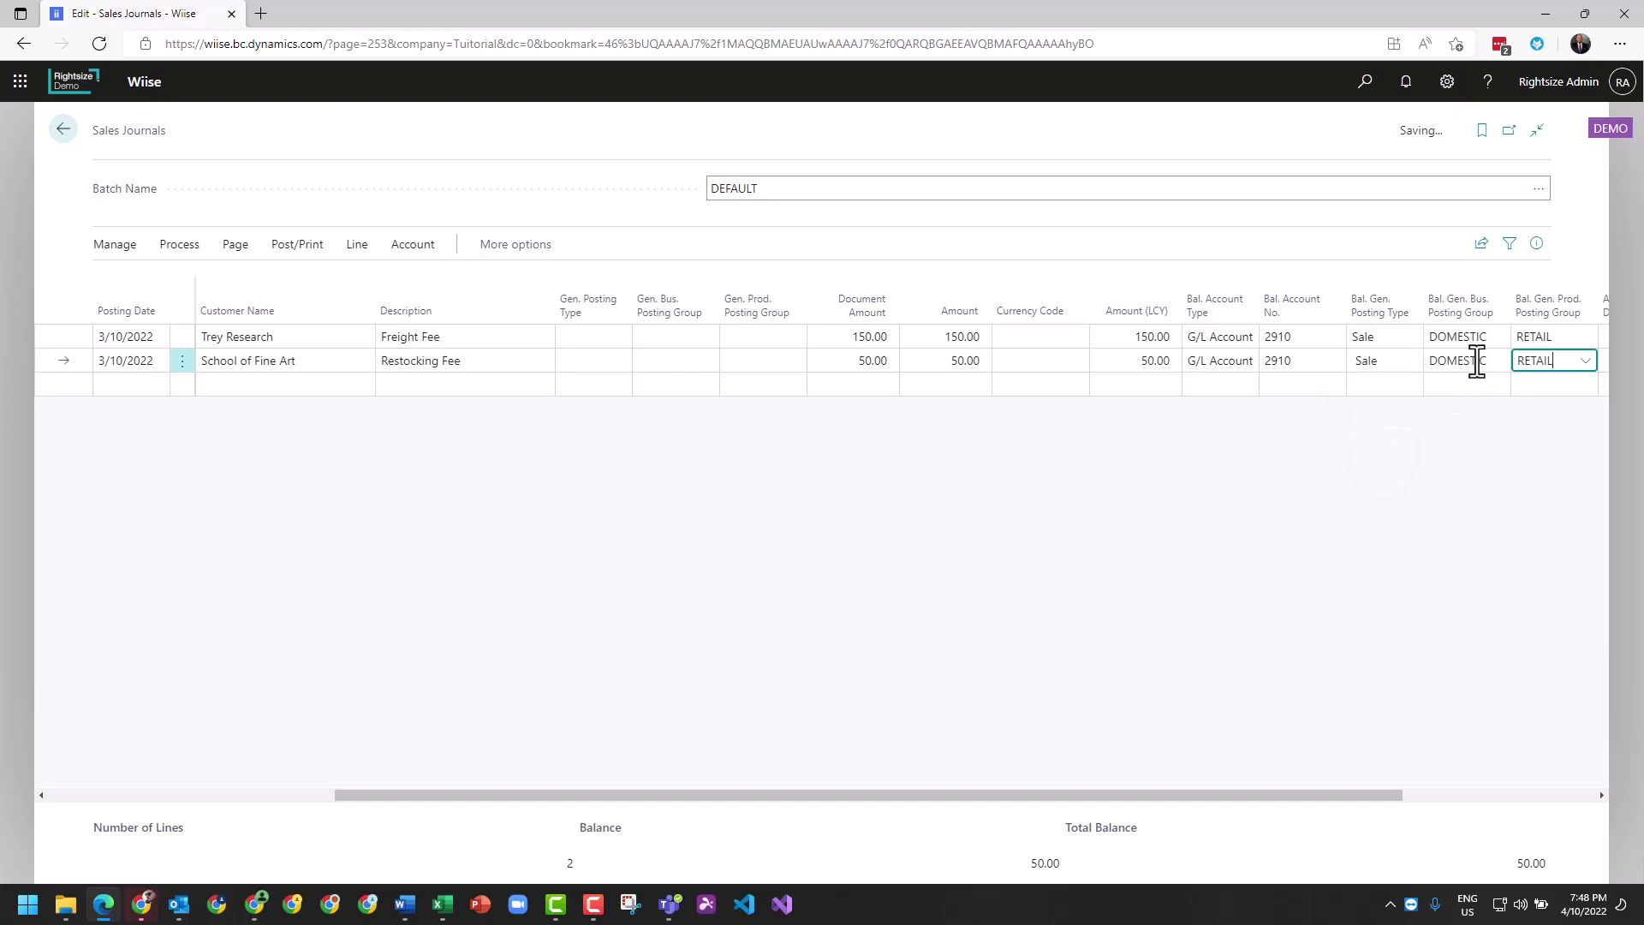
pyautogui.press('Tab')
pyautogui.hotkey('shift', 'Tab')
pyautogui.hotkey('shift', 'Tab')
pyautogui.hotkey('shift', 'Tab')
pyautogui.hotkey('shift', 'Tab')
pyautogui.hotkey('shift', 'Tab')
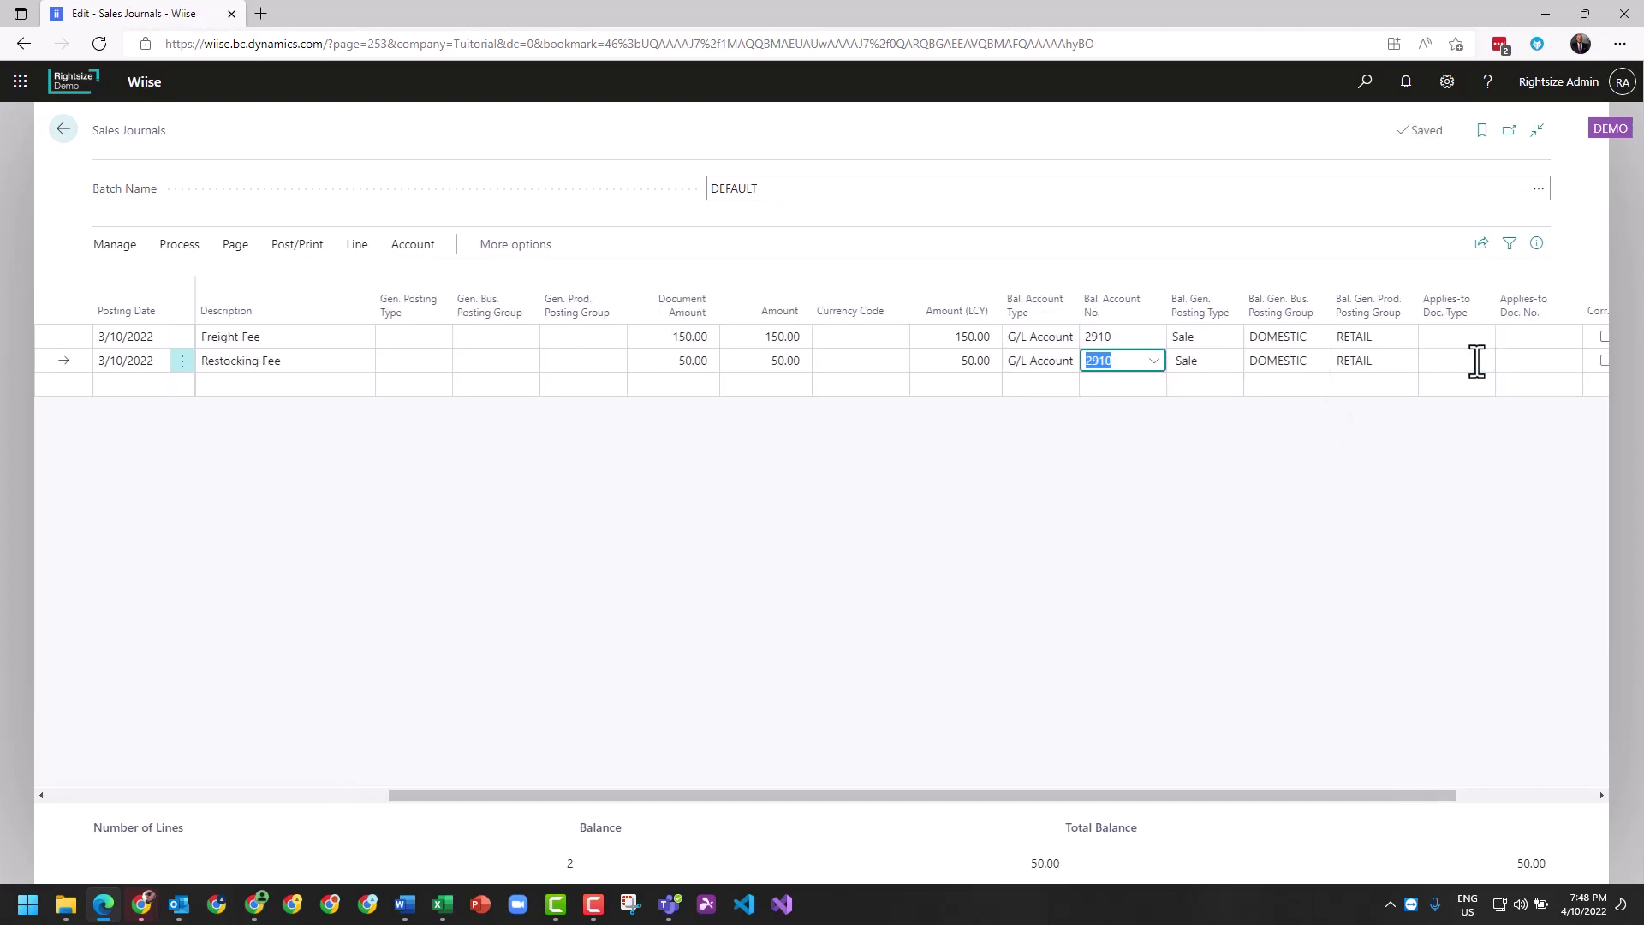
pyautogui.hotkey('shift', 'Tab')
pyautogui.hotkey('shift', 'Tab')
pyautogui.hotkey('shift', 'Tab')
pyautogui.hotkey('shift', 'Tab')
pyautogui.hotkey('shift', 'Tab')
pyautogui.hotkey('shift', 'Tab')
pyautogui.hotkey('shift', 'Tab')
pyautogui.hotkey('shift', 'Tab')
pyautogui.hotkey('shift', 'Tab')
pyautogui.hotkey('shift', 'Tab')
pyautogui.hotkey('shift', 'Tab')
pyautogui.hotkey('shift', 'Tab')
pyautogui.hotkey('shift', 'Tab')
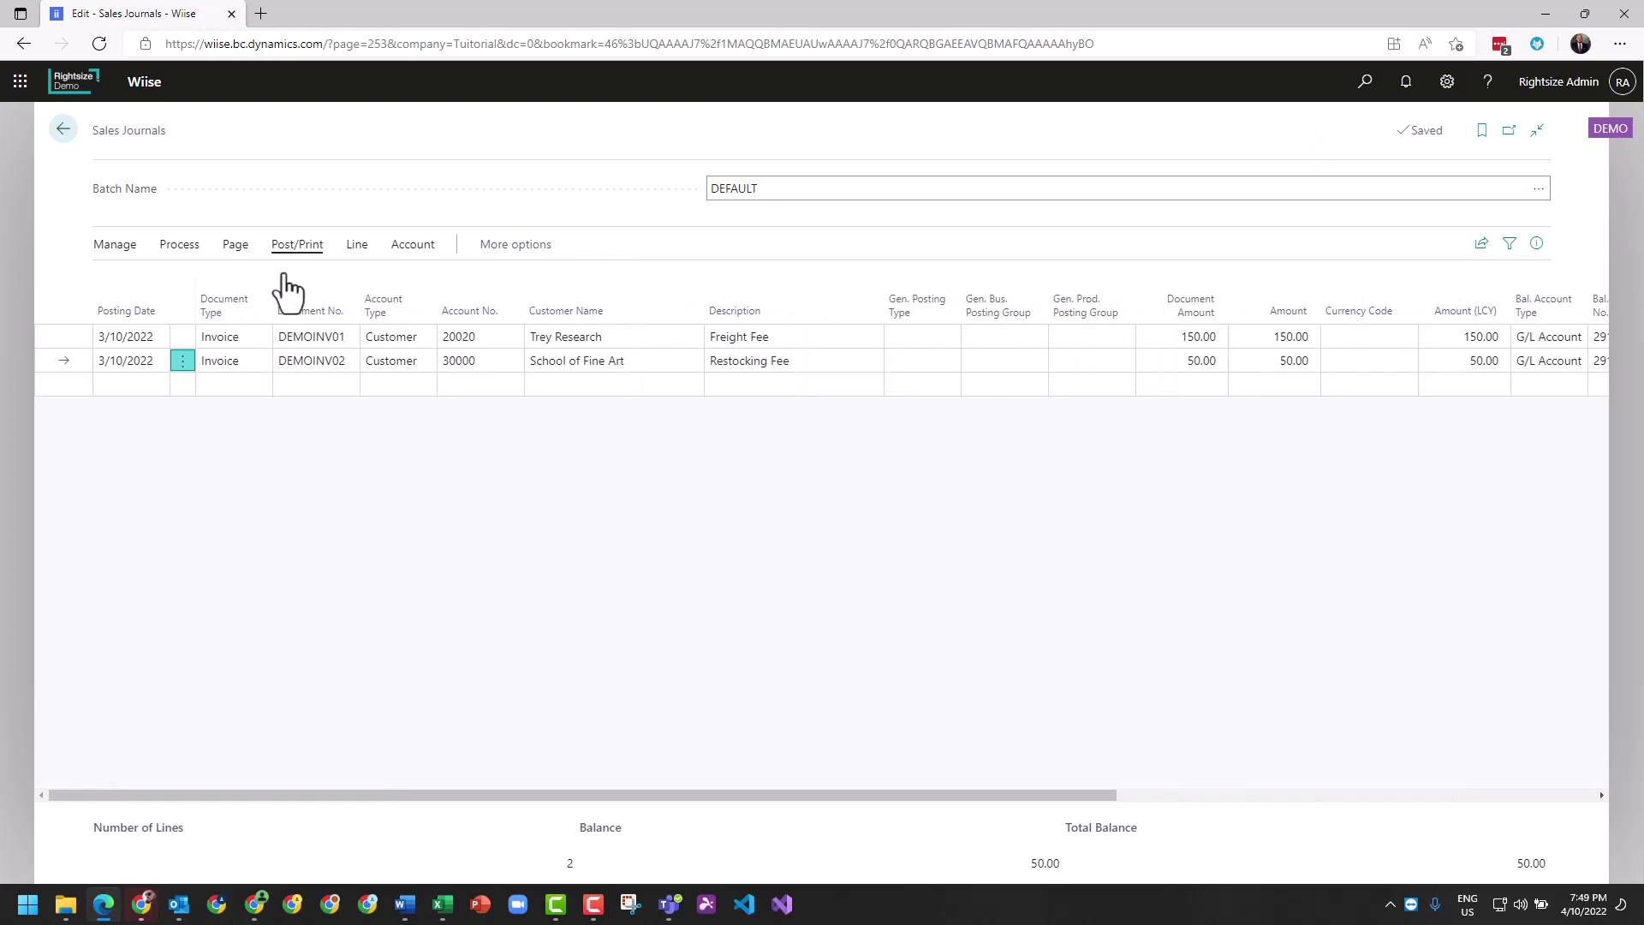
# - Preview the posting, showing 6 G/L entries plus customer ledger and GST entries
pyautogui.click(310, 255)
pyautogui.click(336, 279)
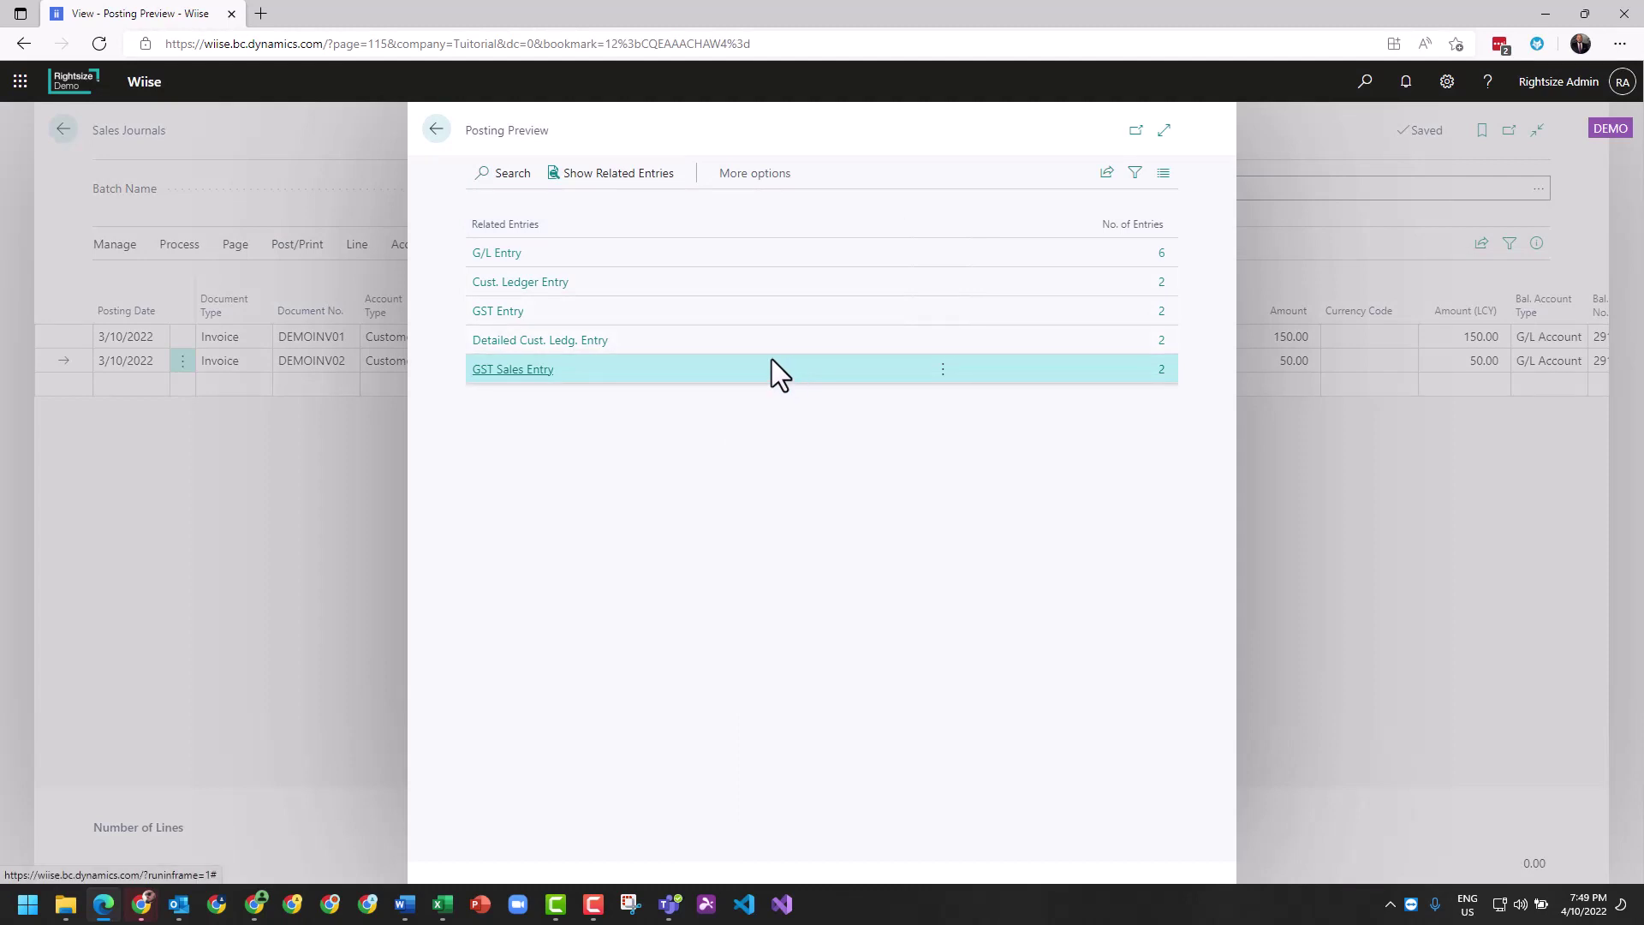
# - Set Department Code ADM on the Freight Fee line and SALES on the Restocking Fee line
pyautogui.click(436, 130)
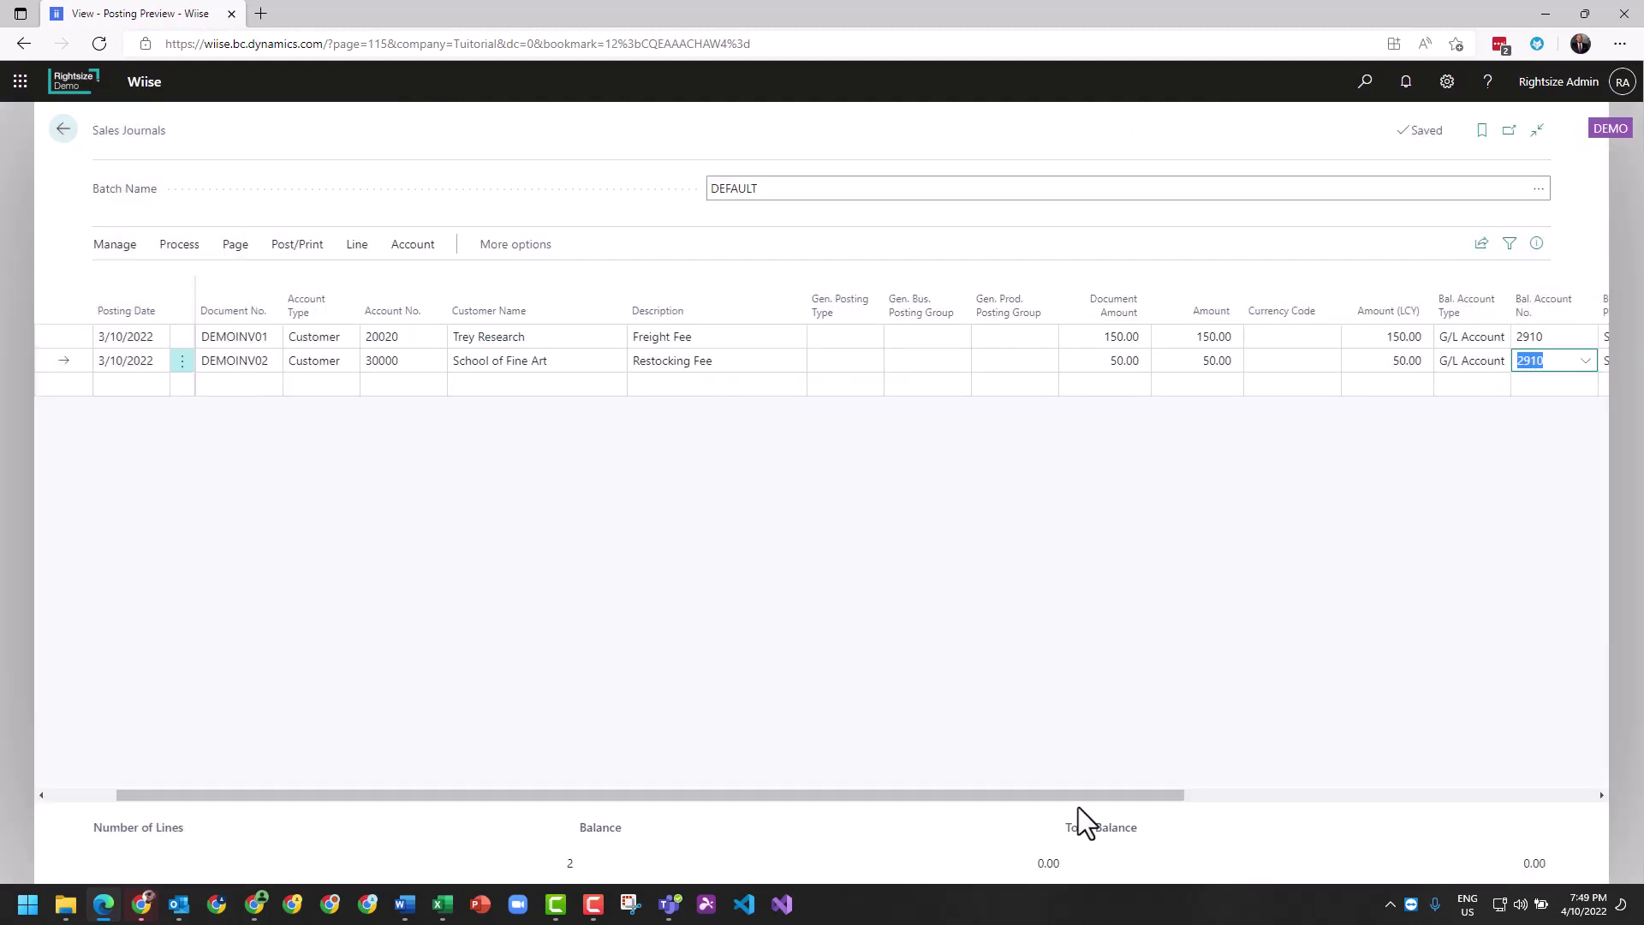
pyautogui.moveTo(1088, 795); pyautogui.dragTo(1499, 795)
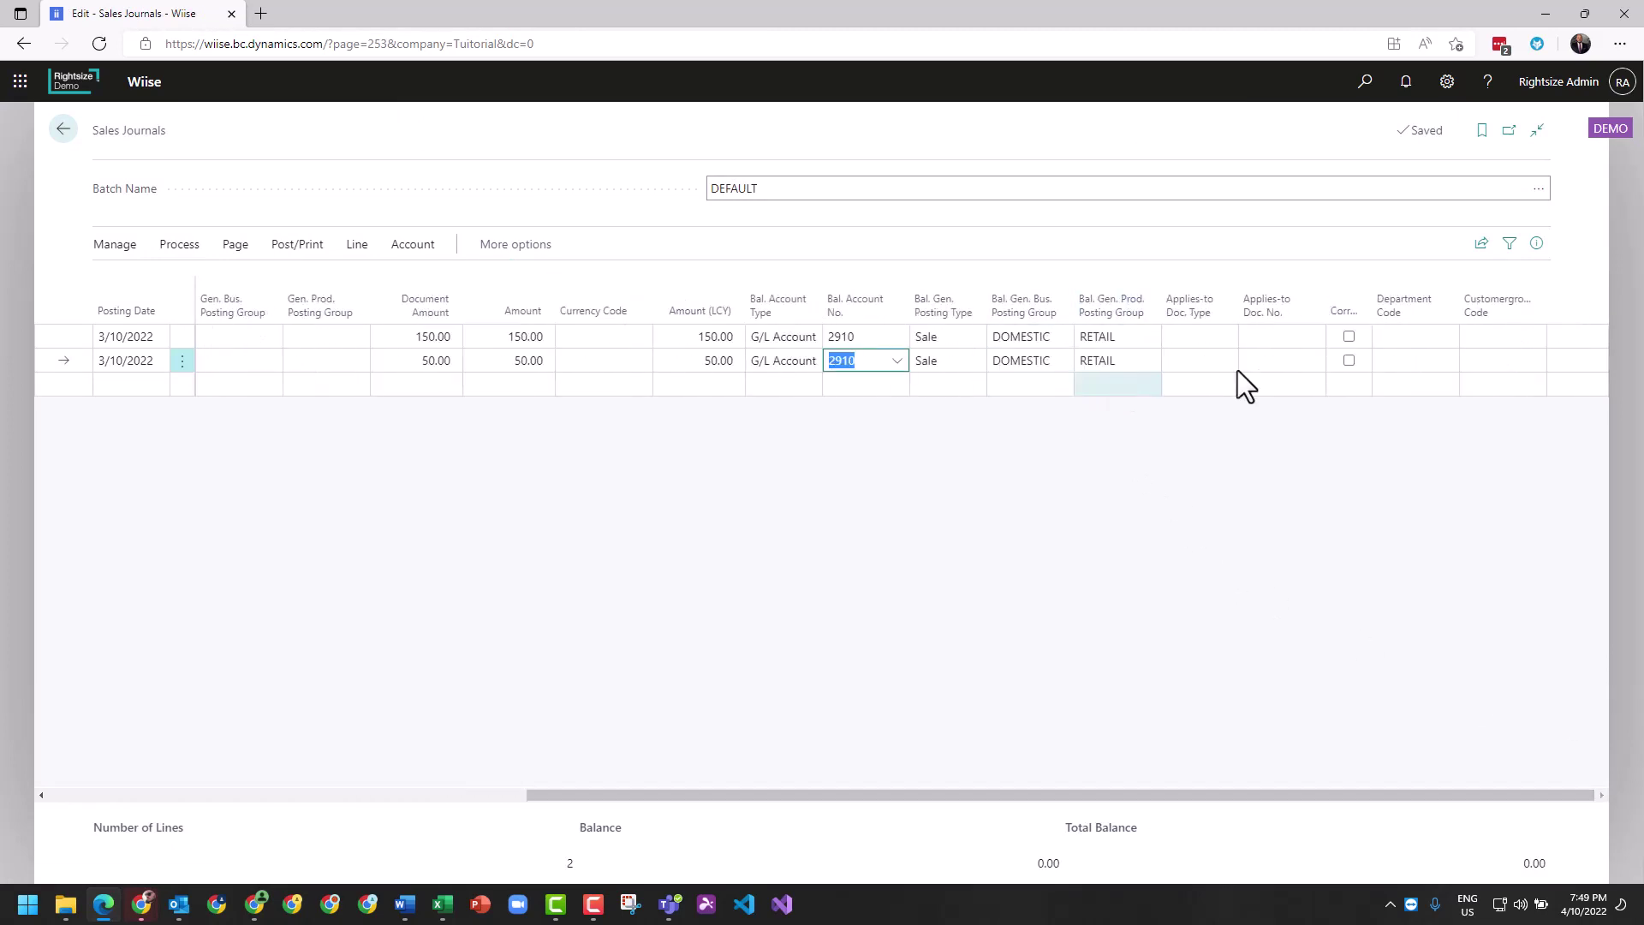
pyautogui.click(1423, 336)
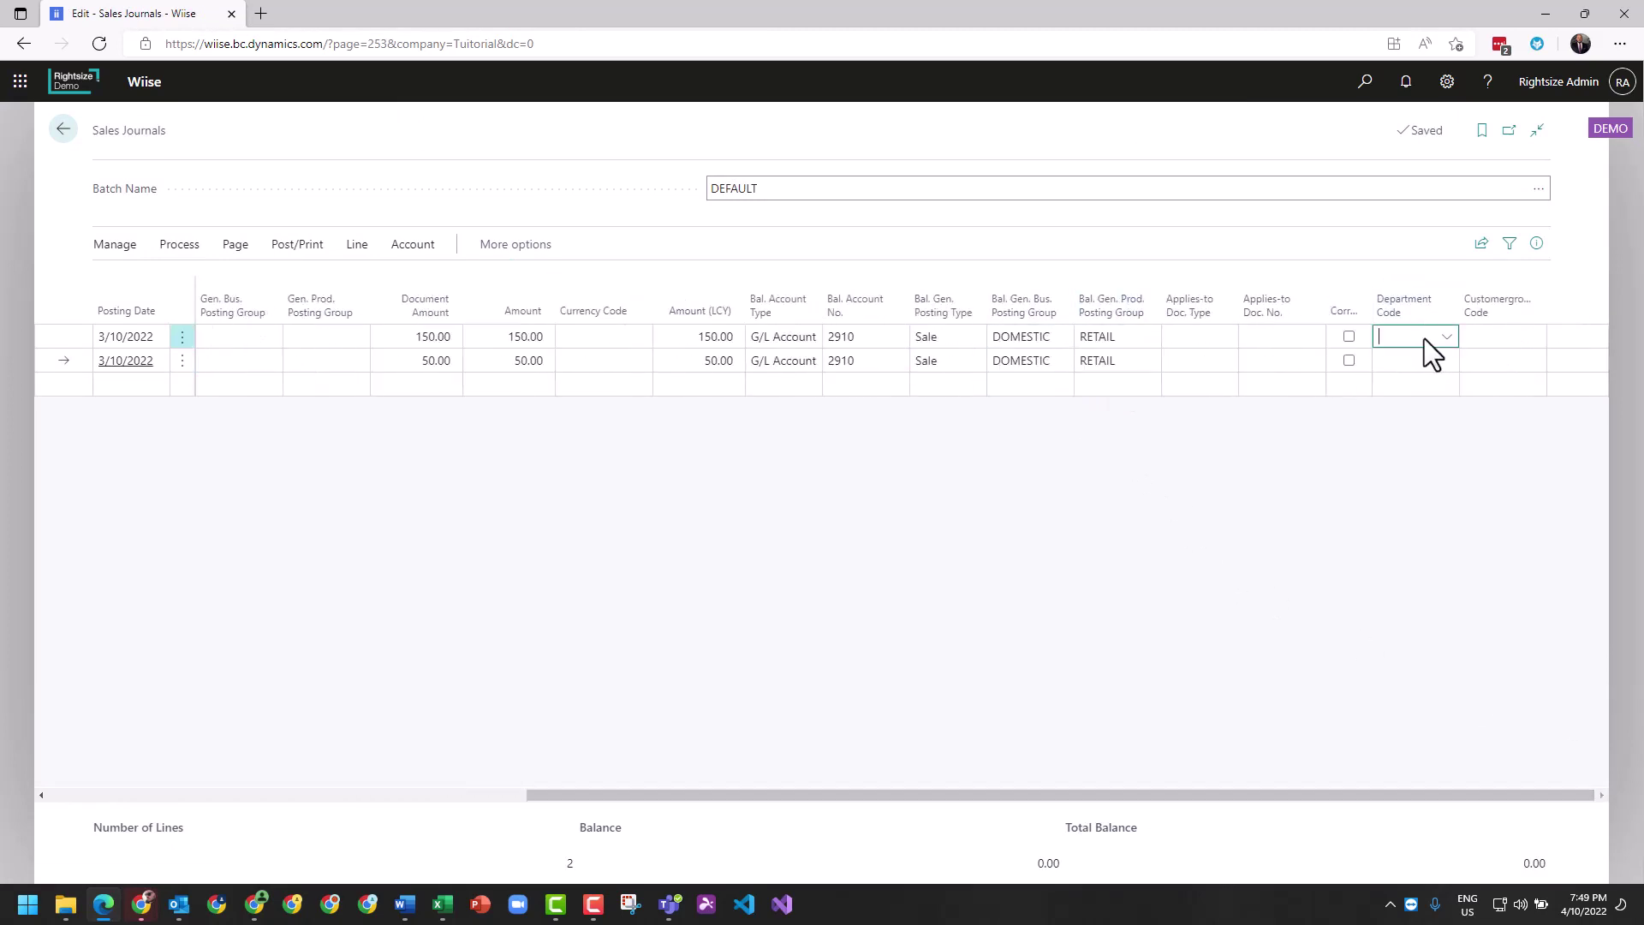
pyautogui.click(1233, 409)
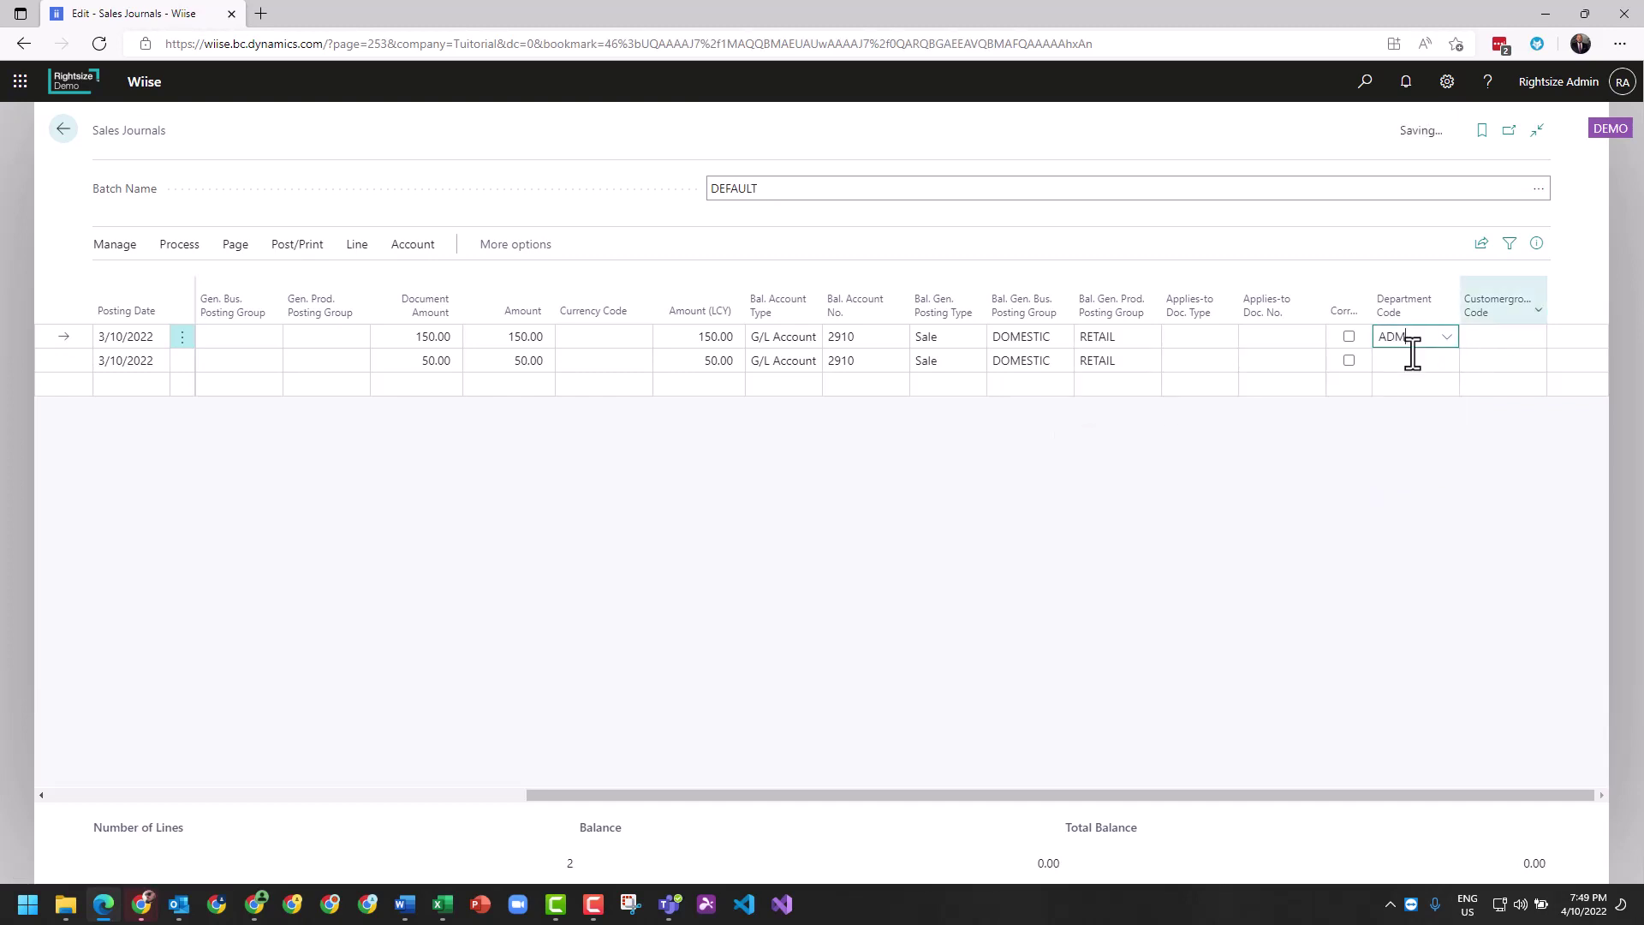
pyautogui.click(1415, 360)
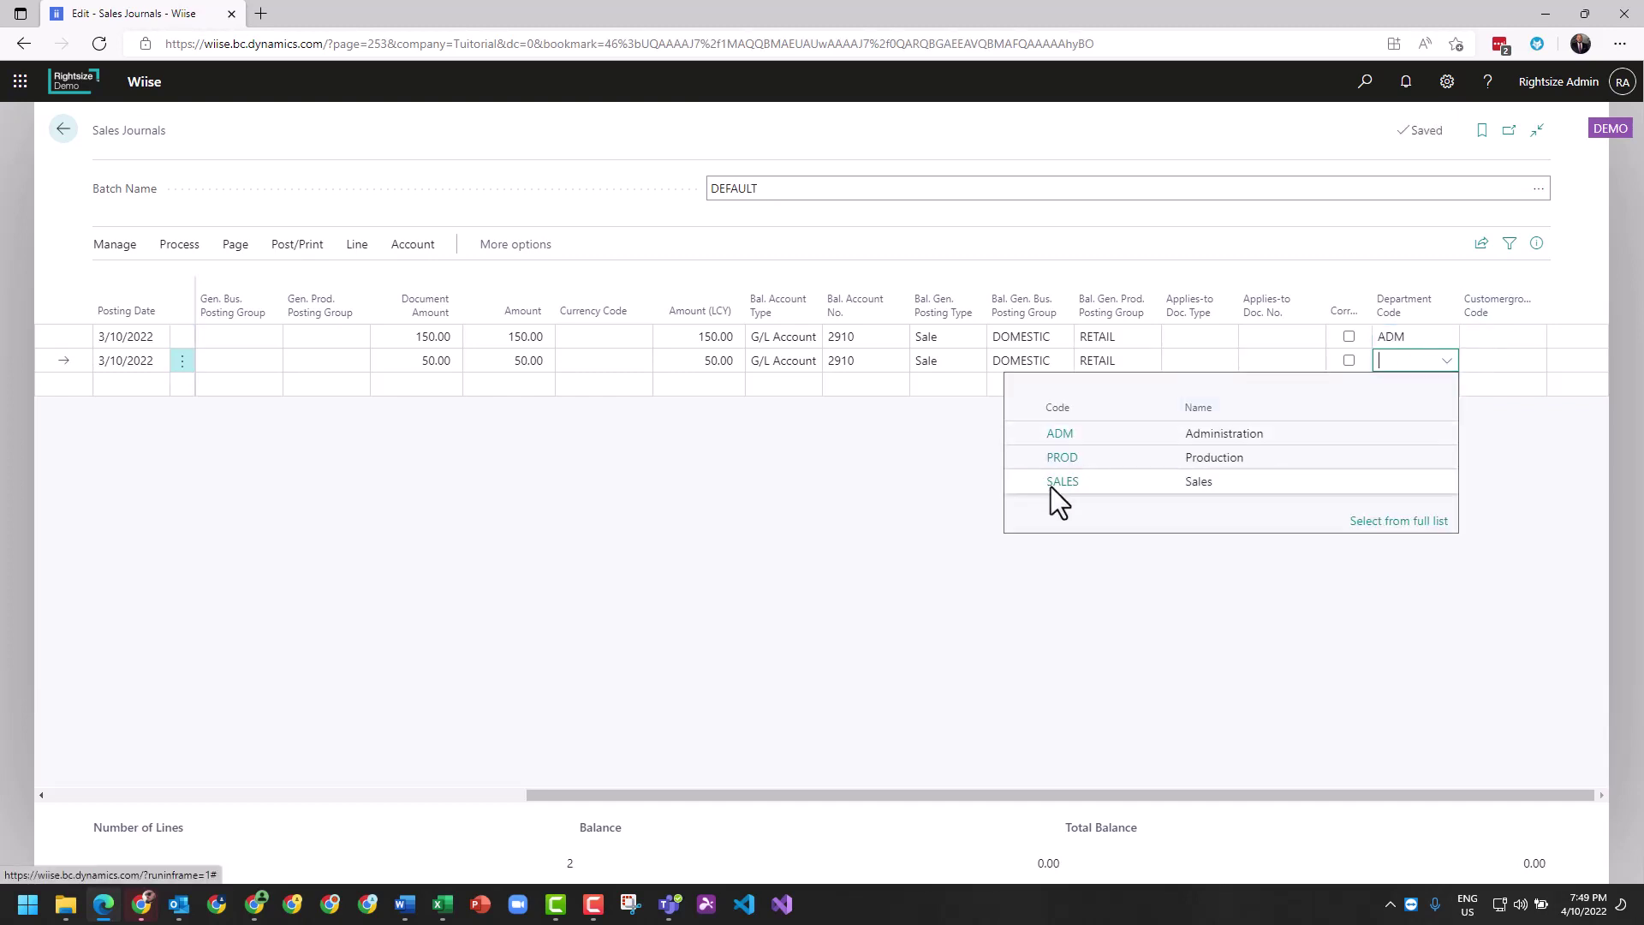
pyautogui.click(1053, 486)
# - Set Customergroup Code LARGE on the Freight Fee line and MEDIUM on the Restocking Fee line
pyautogui.click(1521, 337)
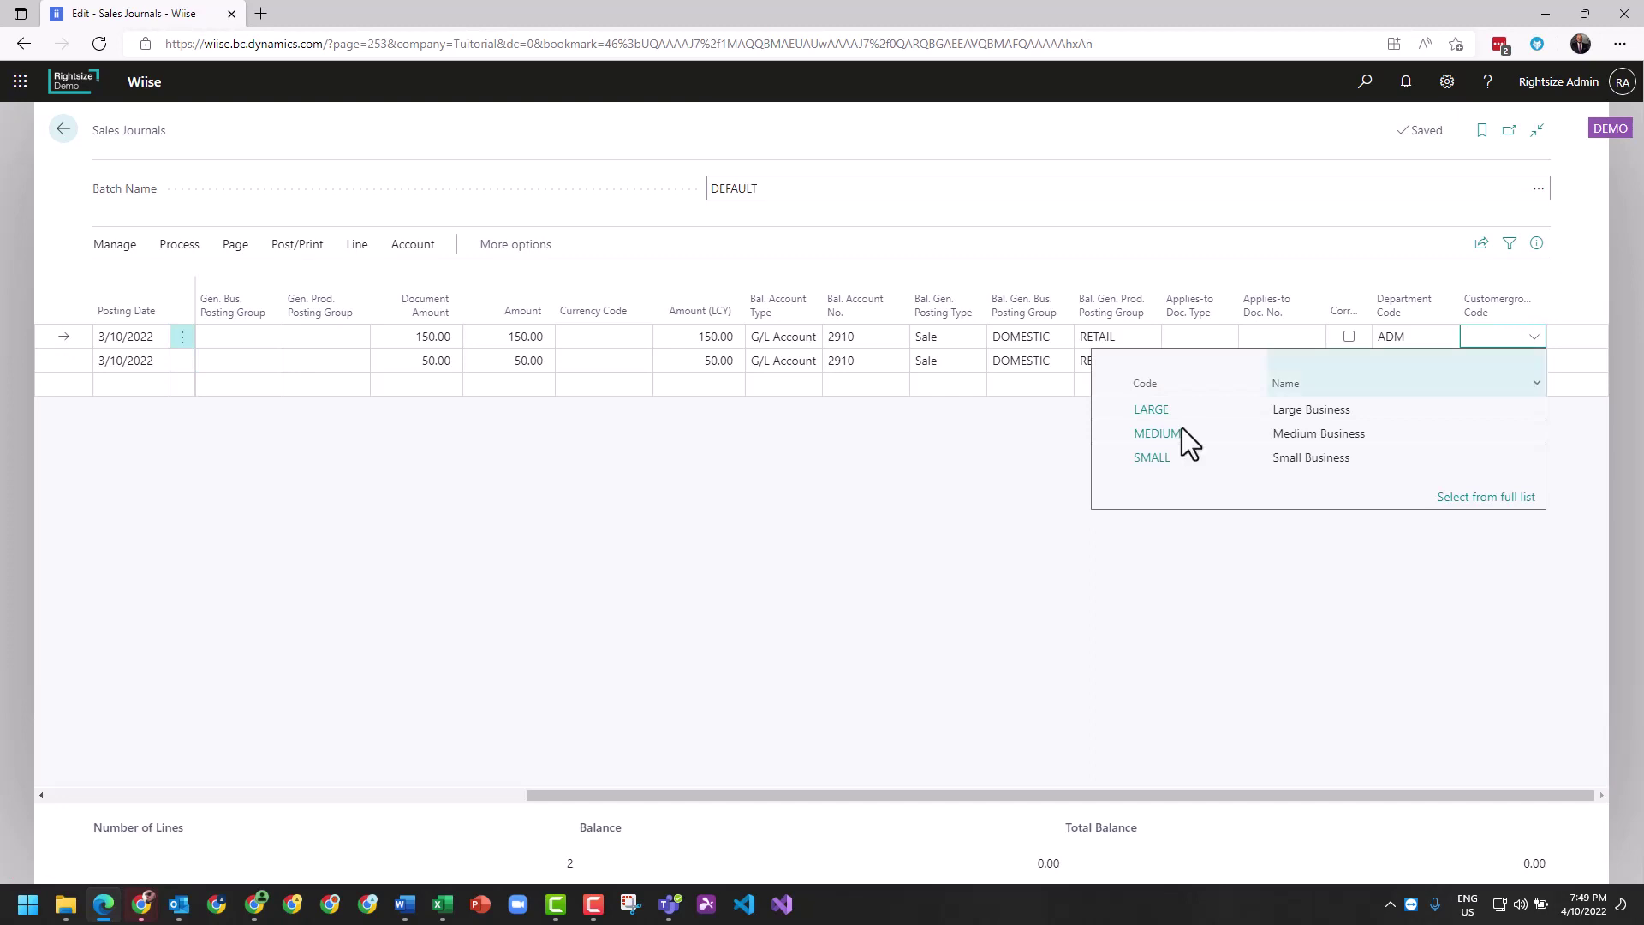
pyautogui.click(1154, 412)
pyautogui.click(1521, 362)
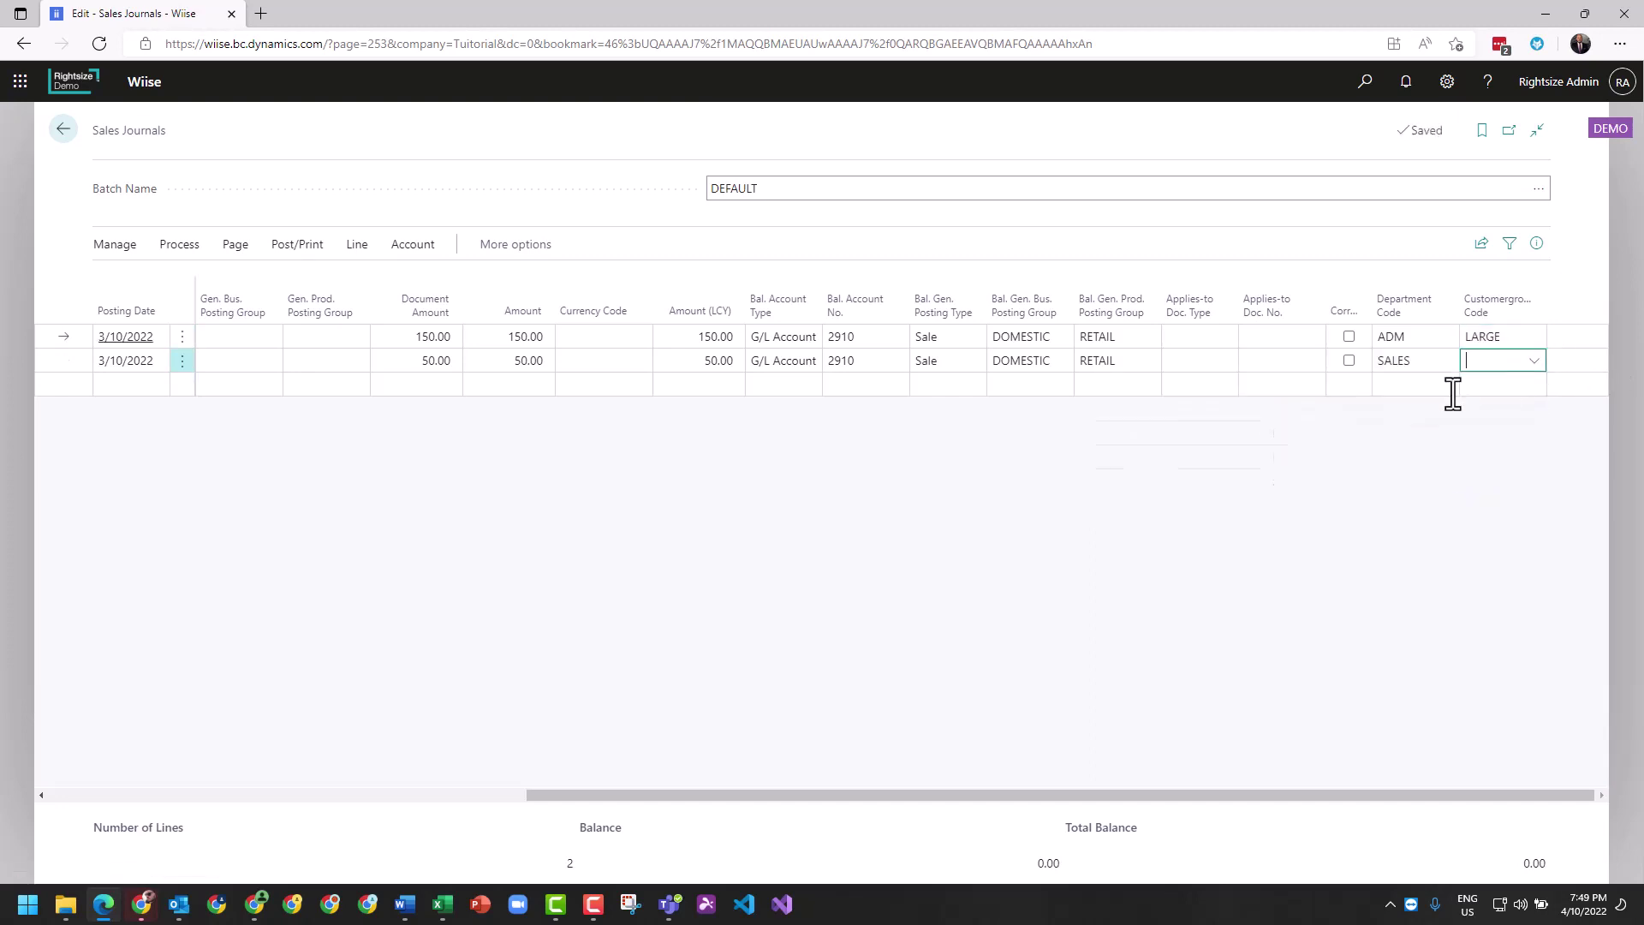
pyautogui.click(1206, 457)
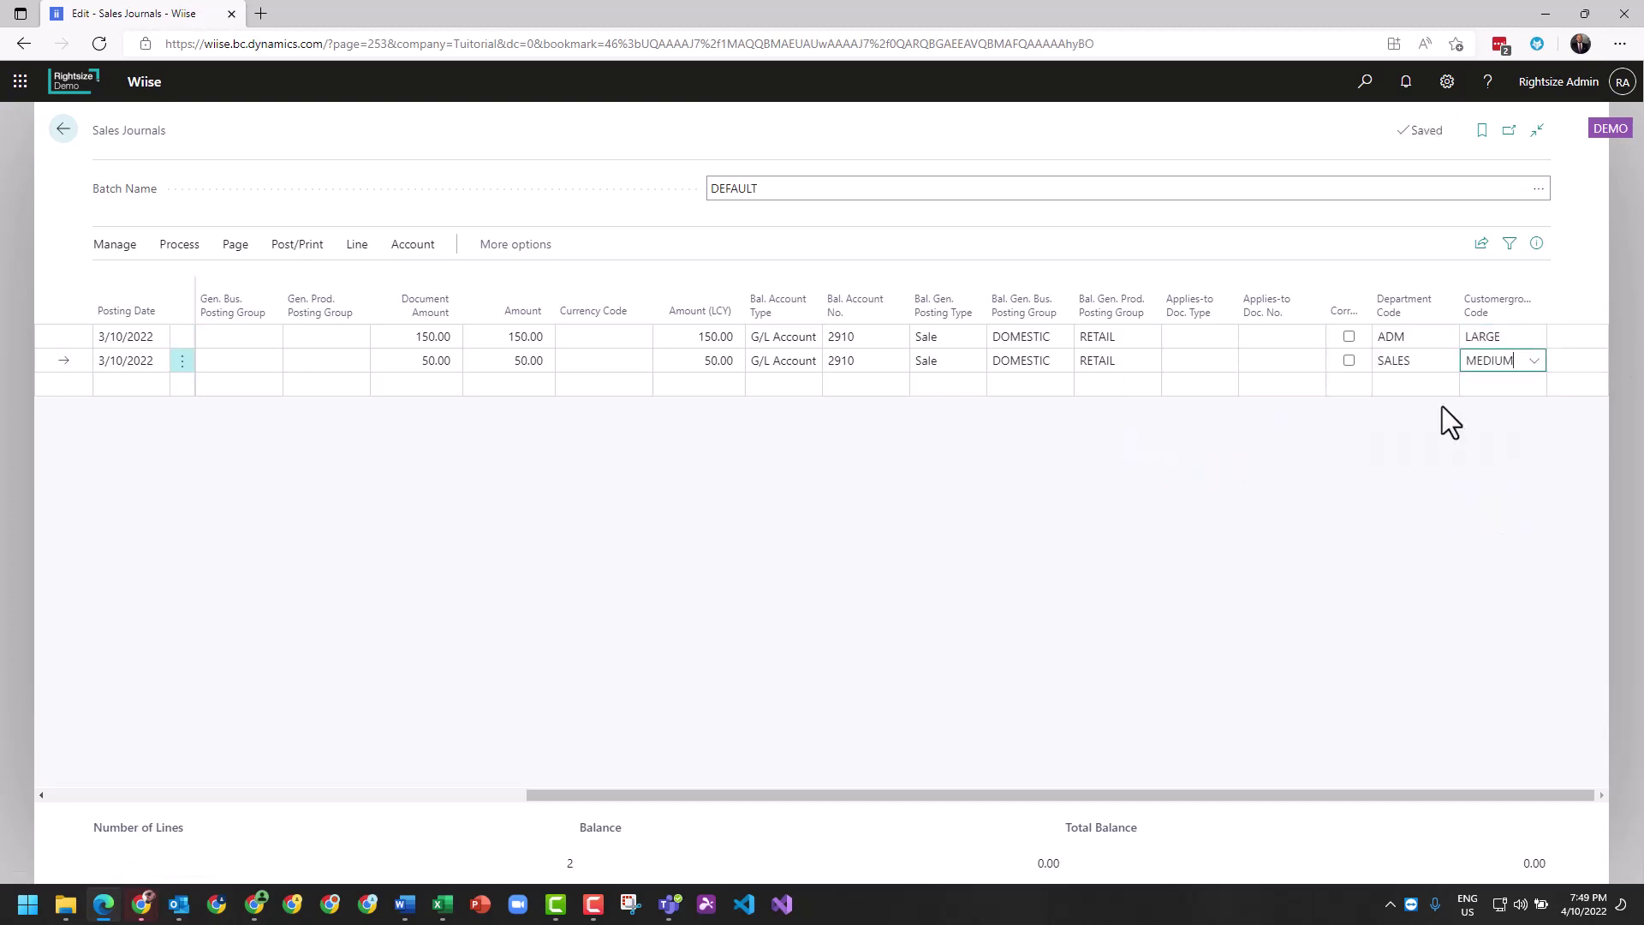
pyautogui.click(1499, 386)
pyautogui.press('Escape')
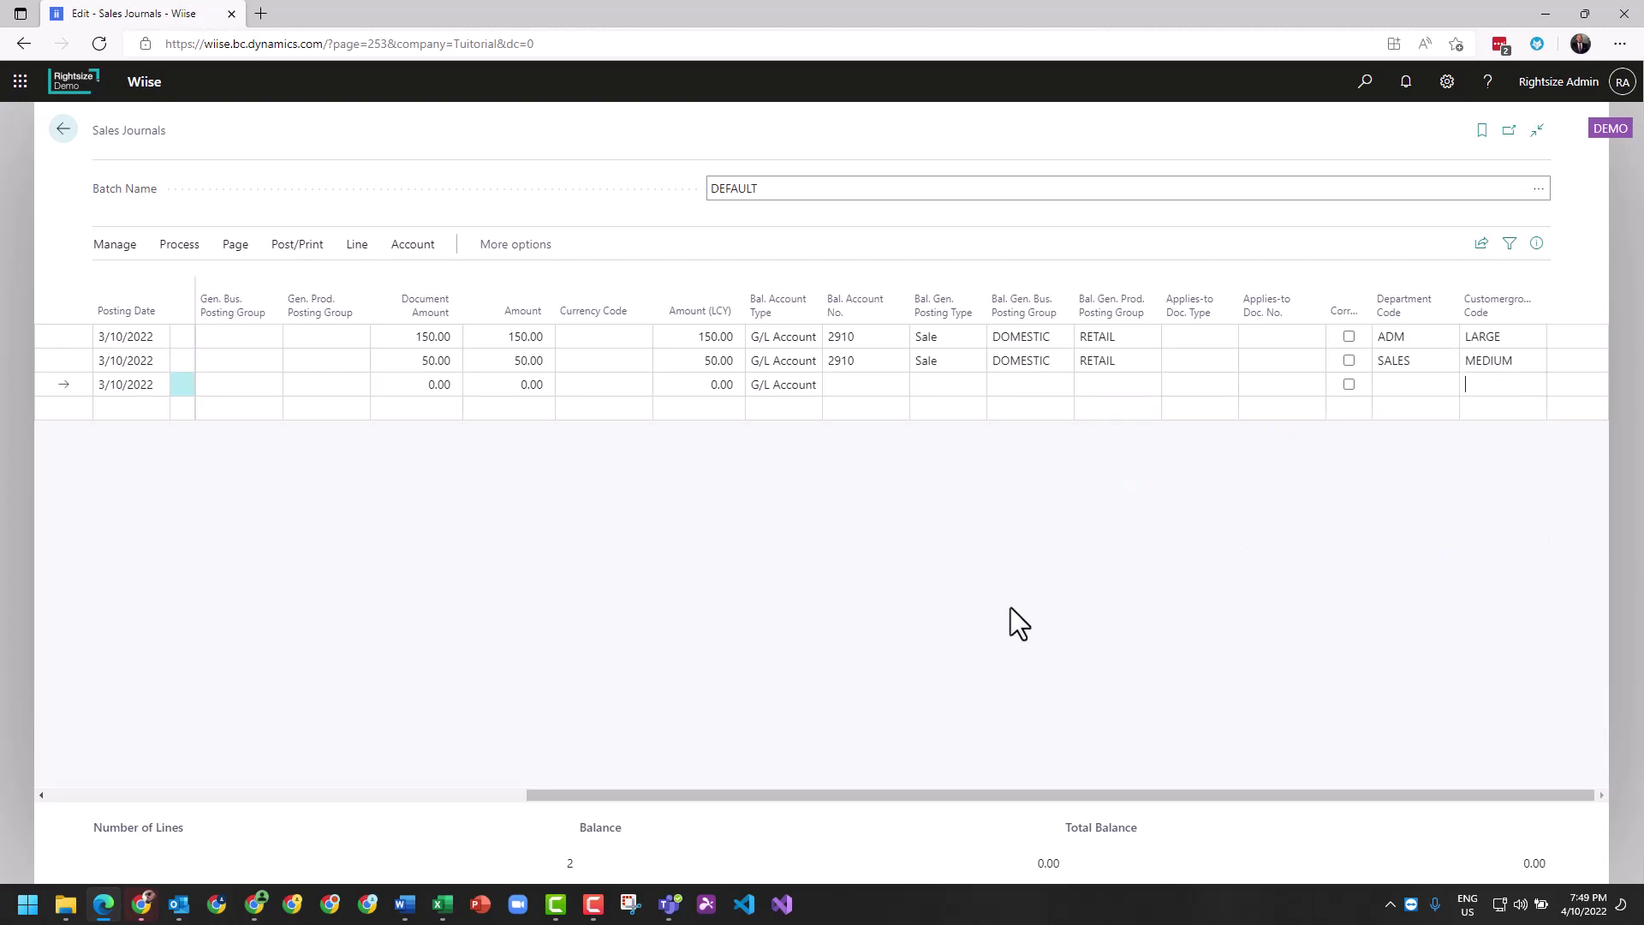
# - Post the two journal lines and confirm, clearing them from the DEFAULT batch
pyautogui.moveTo(1038, 797); pyautogui.dragTo(260, 809)
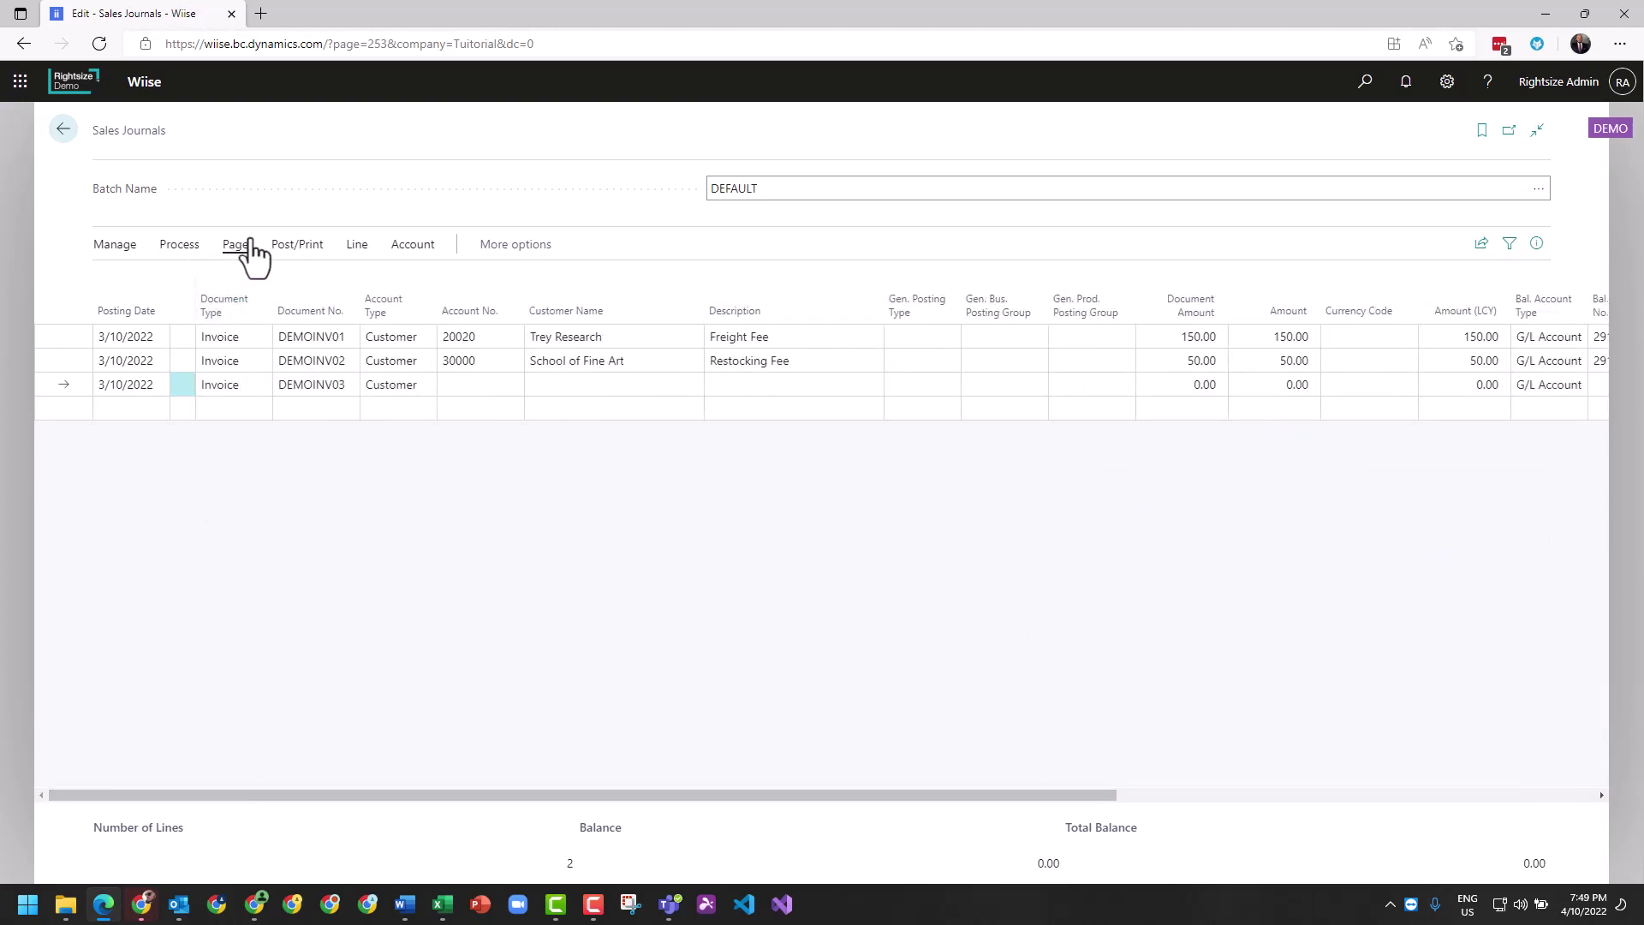
pyautogui.click(283, 247)
pyautogui.click(133, 283)
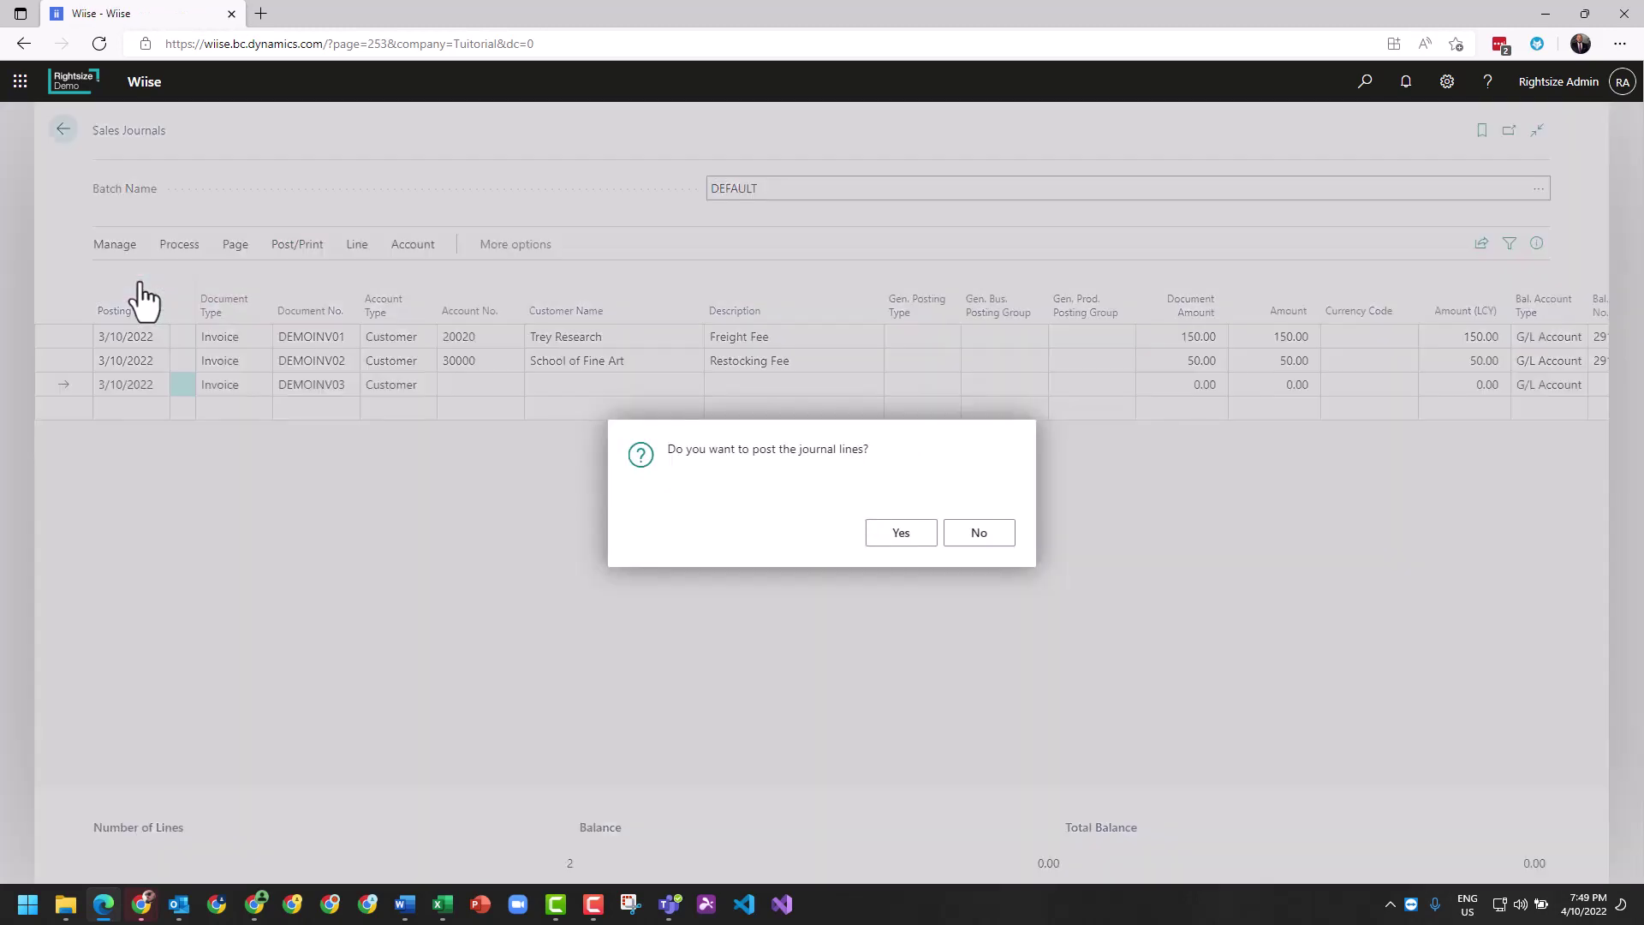
pyautogui.click(901, 535)
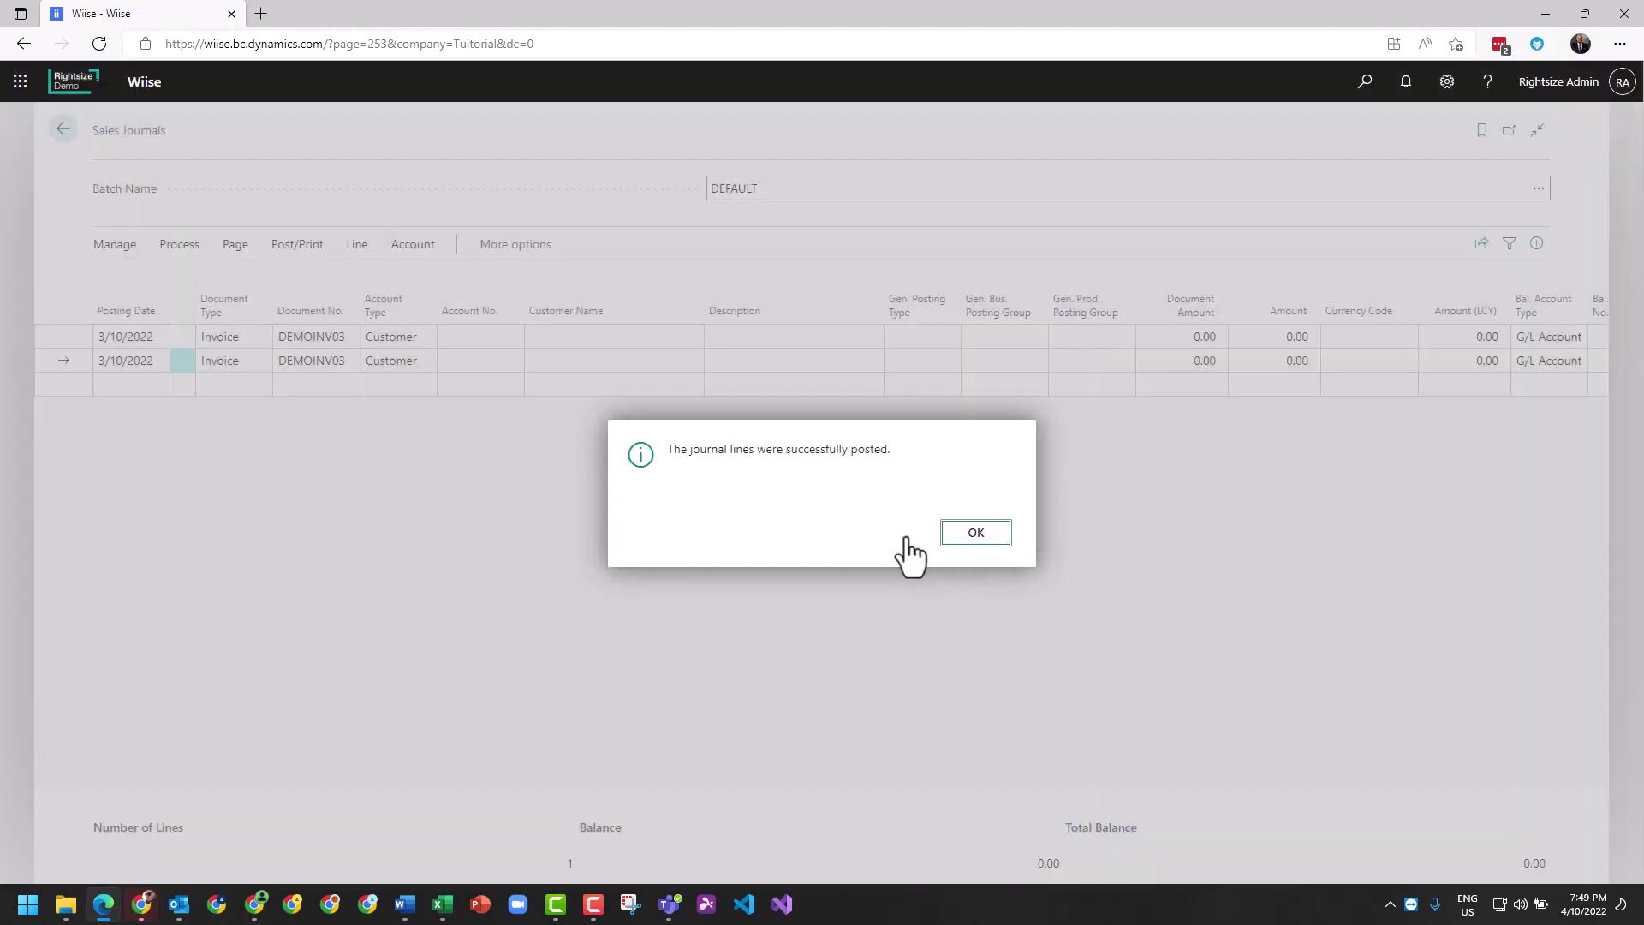